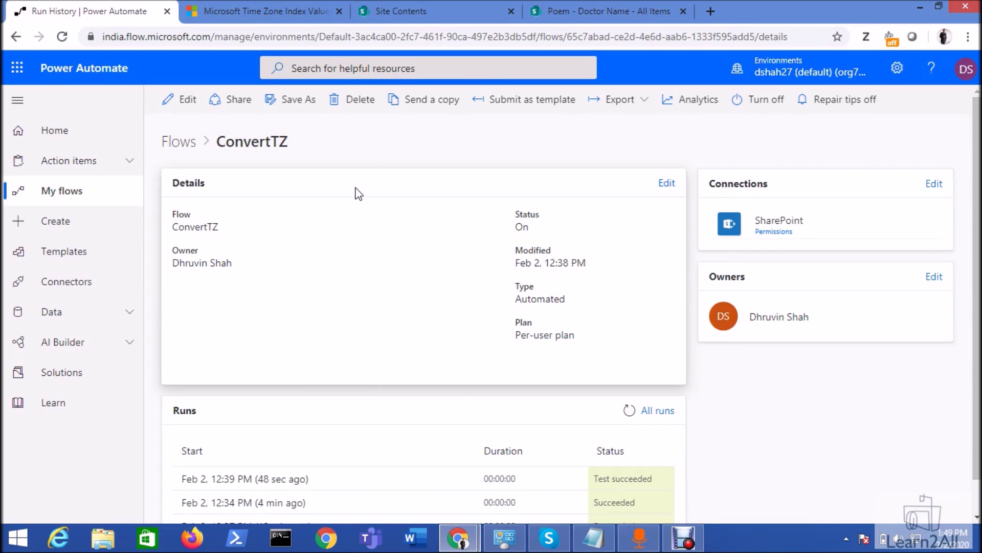
- Switch to the SharePoint Doctor Name list showing its three doctor entries
click(555, 15)
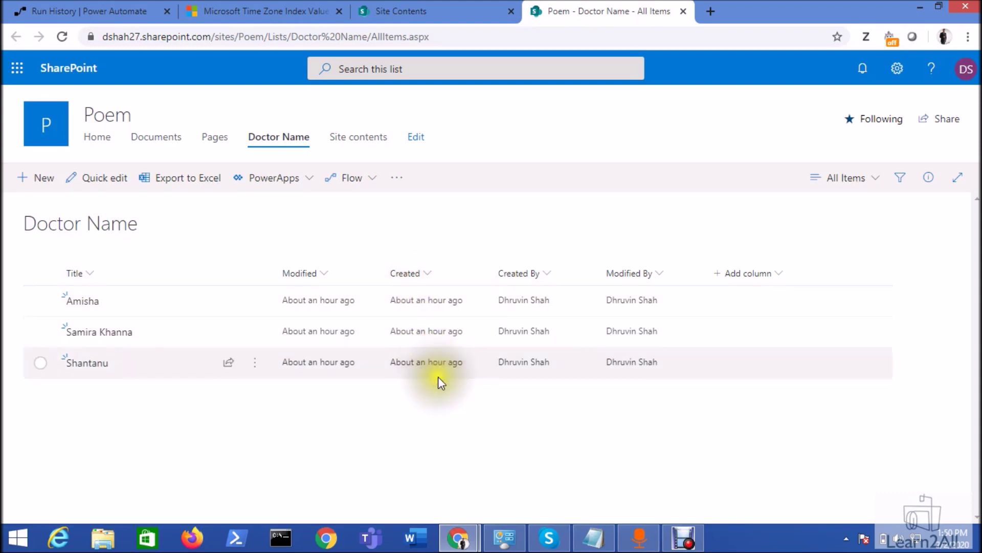
- Return to the ConvertTZ flow details page, which lists two successful runs
key(ctrl+1)
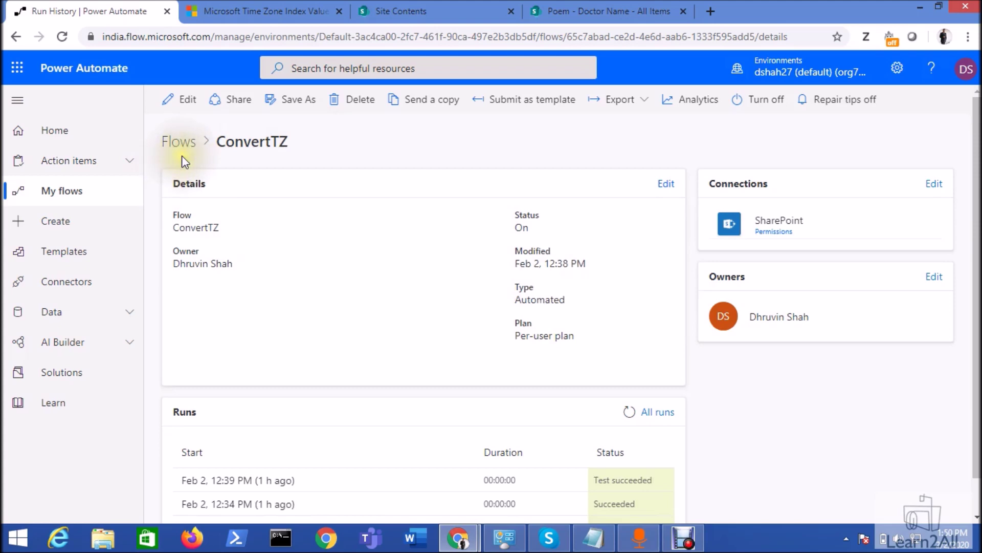
- Edit ConvertTZ and expand the trigger, the vCreatedDate variable step and the Compose step
click(192, 102)
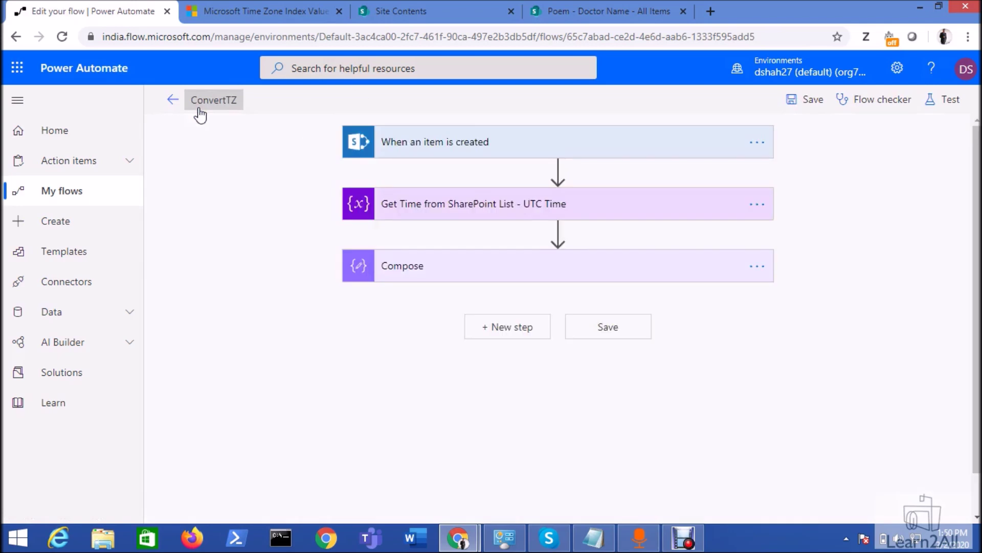
click(531, 147)
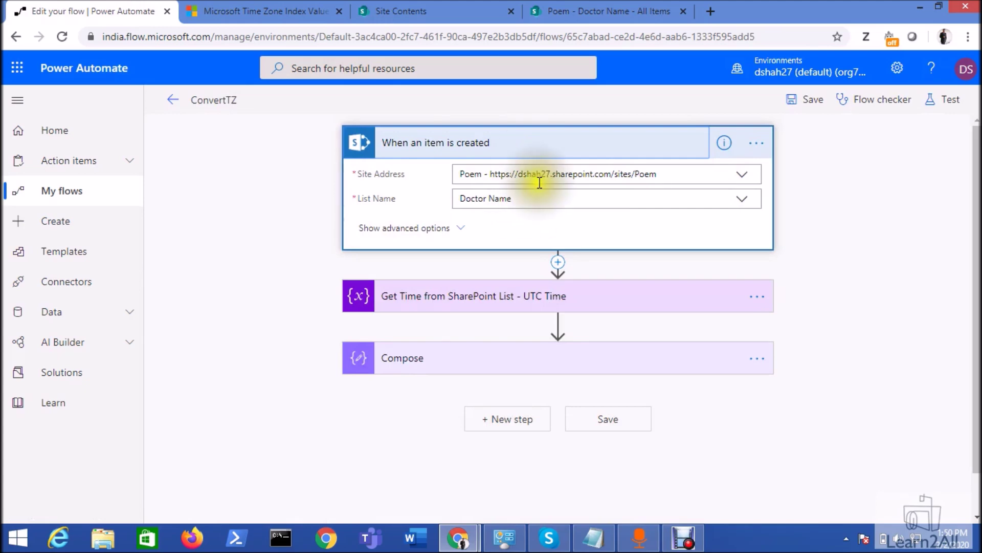
click(501, 303)
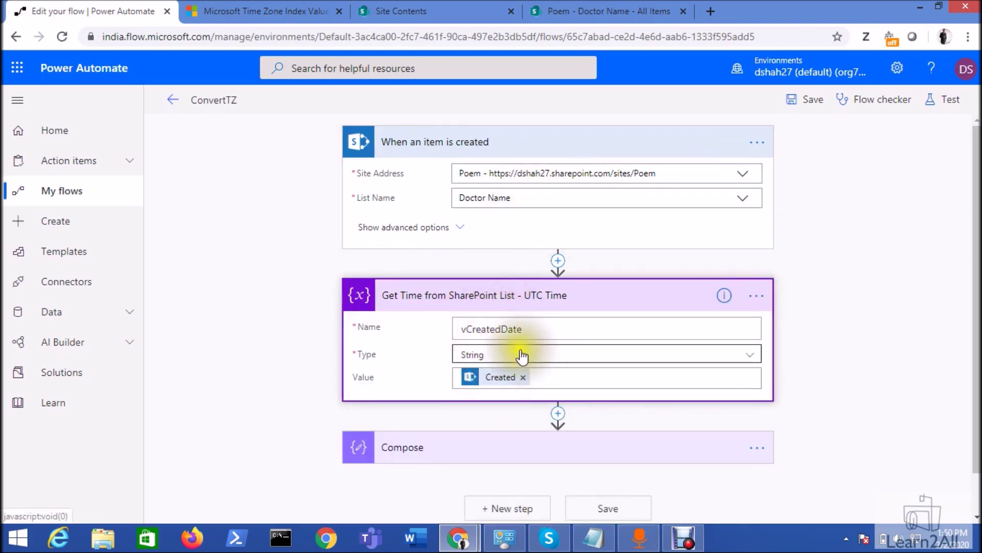
click(550, 377)
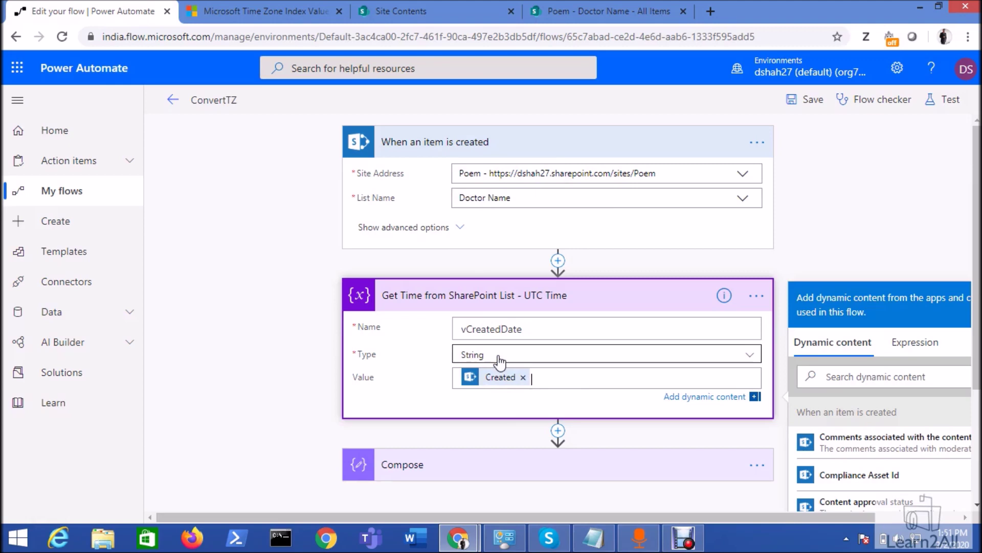
click(517, 387)
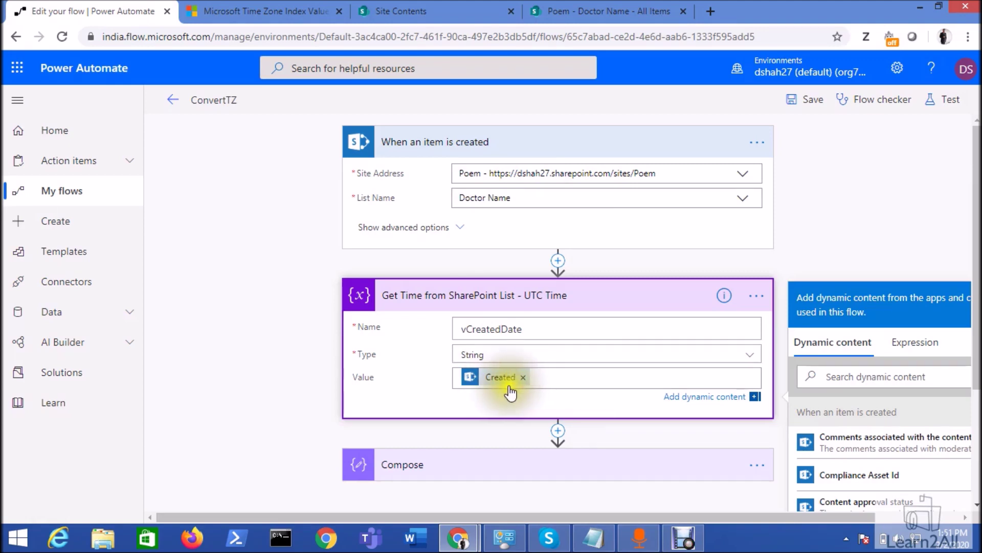
click(537, 464)
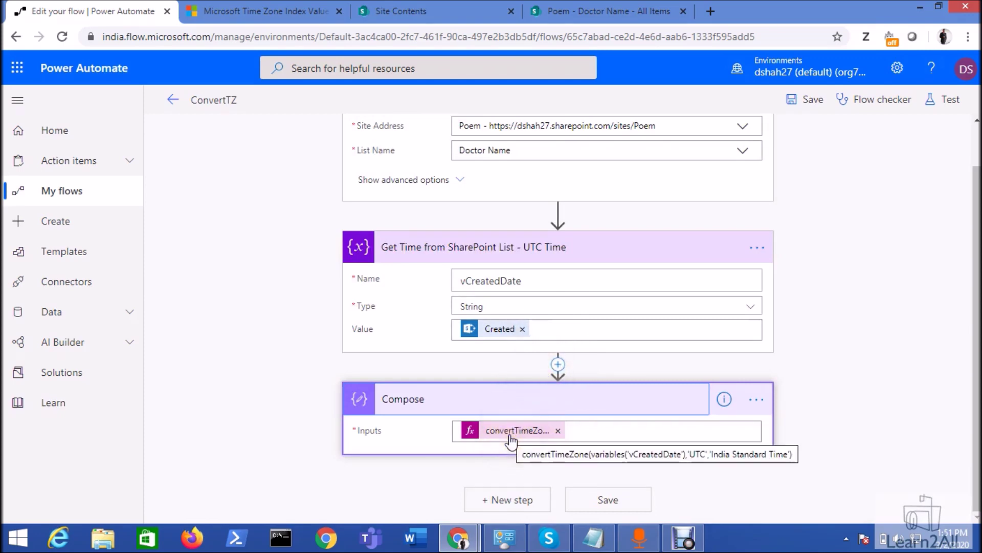
- Cut the convertTimeZone expression out of the Compose step's Inputs field
click(574, 429)
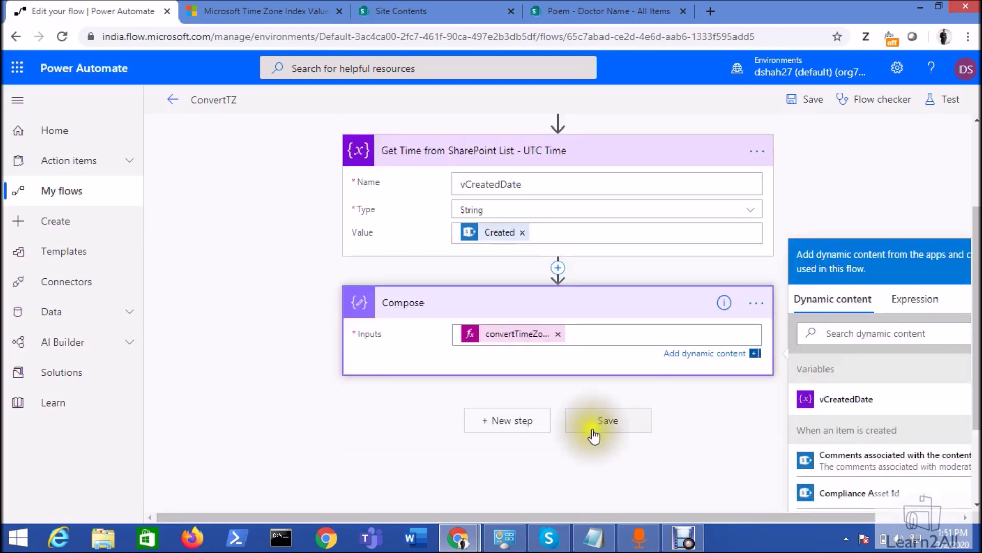
click(517, 338)
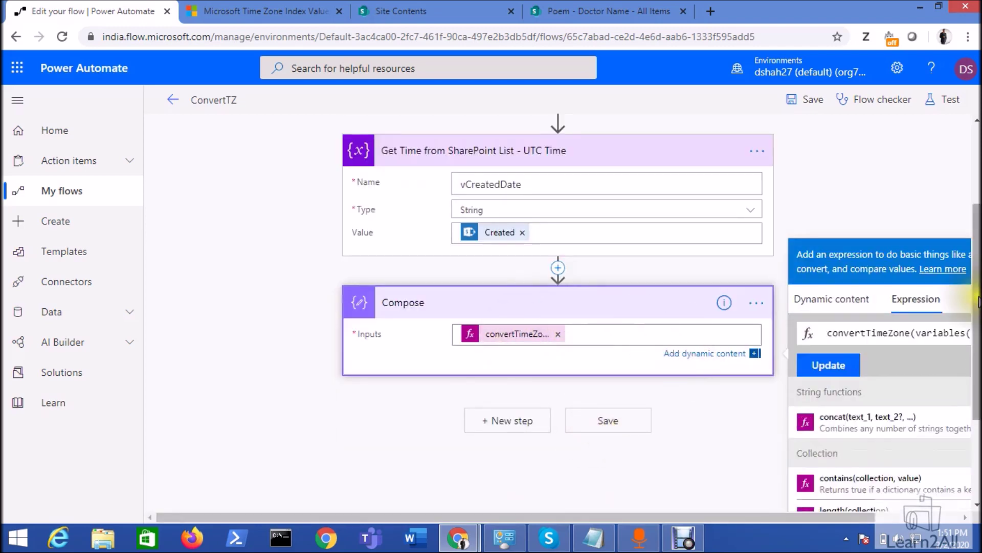
drag(671, 517, 759, 513)
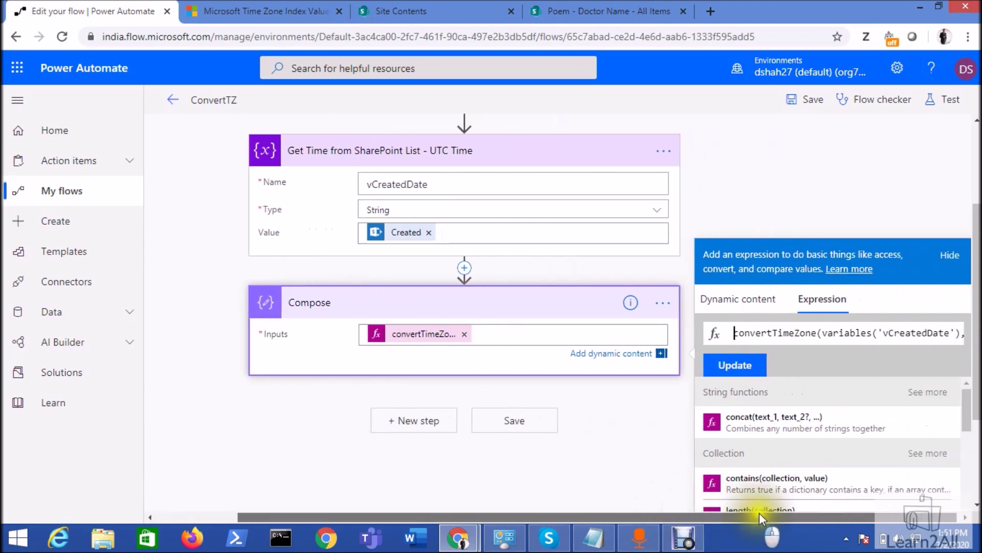
click(737, 333)
double_click(738, 334)
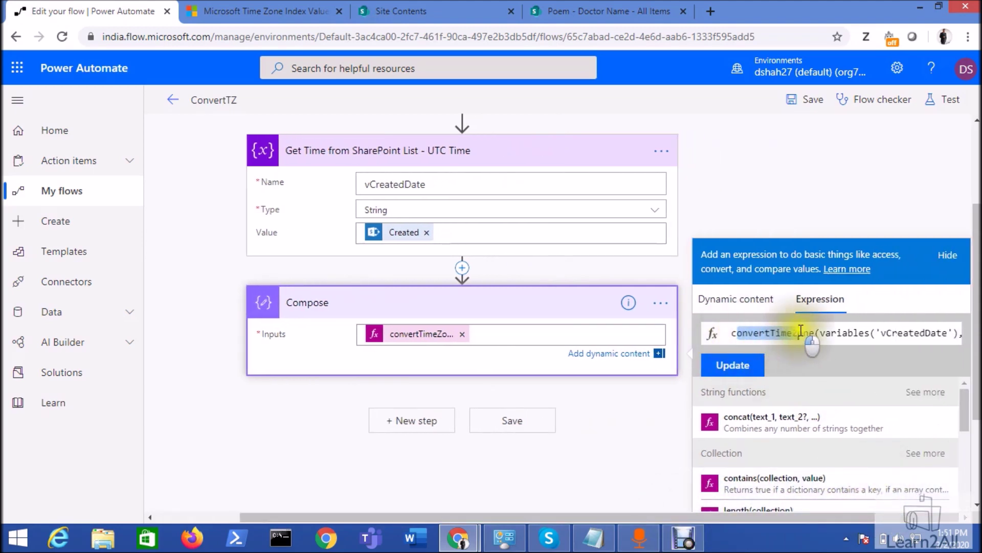
key(ctrl+x)
click(756, 330)
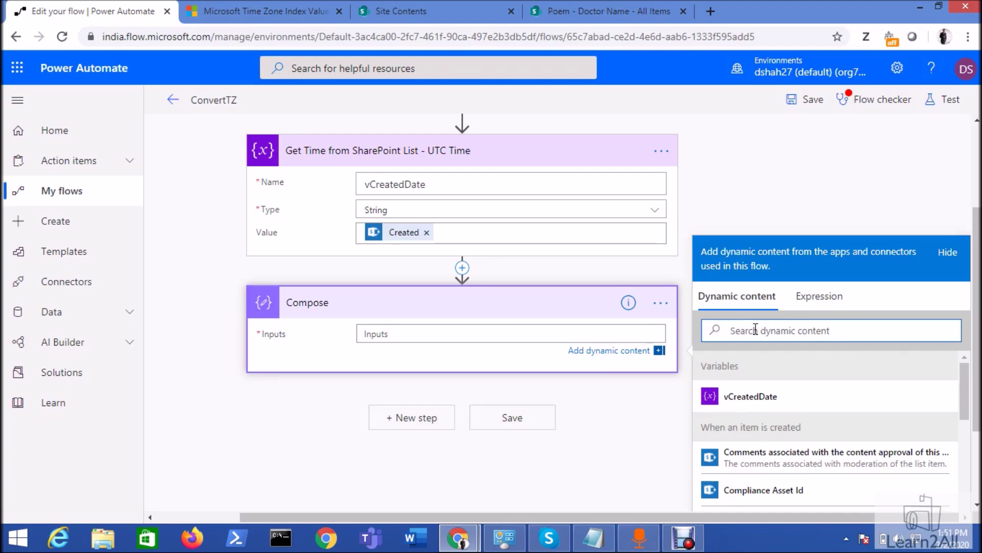
- Delete the Compose step and save the ConvertTZ flow
click(765, 198)
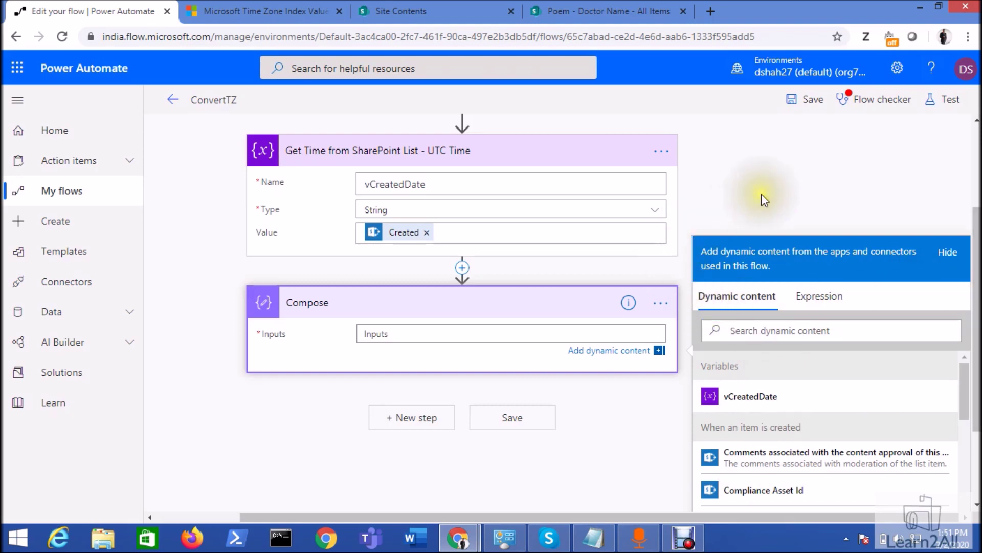
click(757, 402)
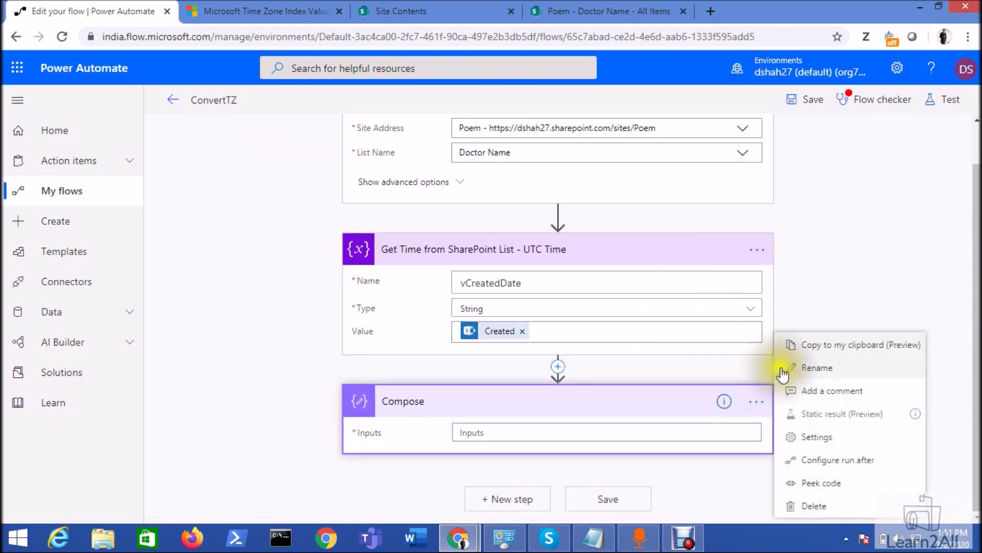
click(814, 506)
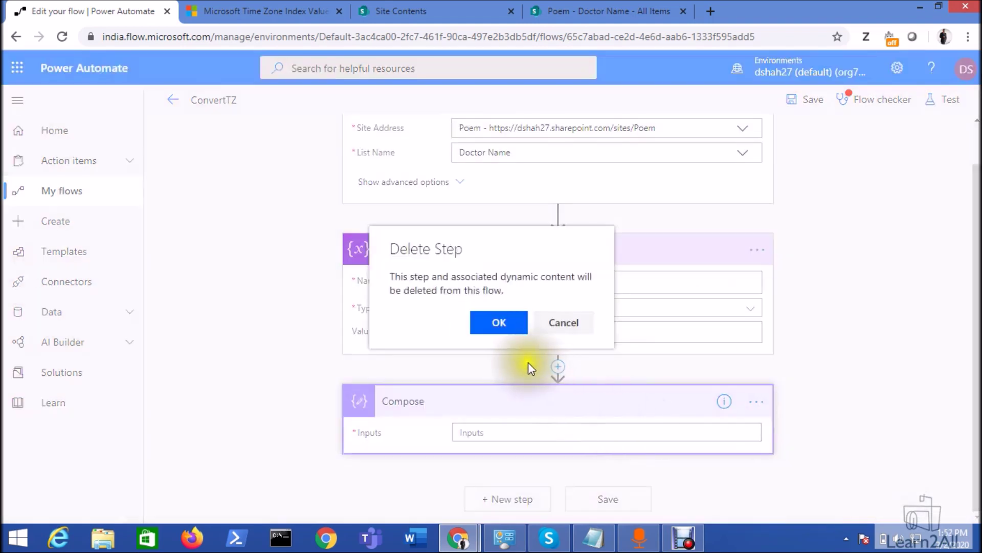
click(501, 325)
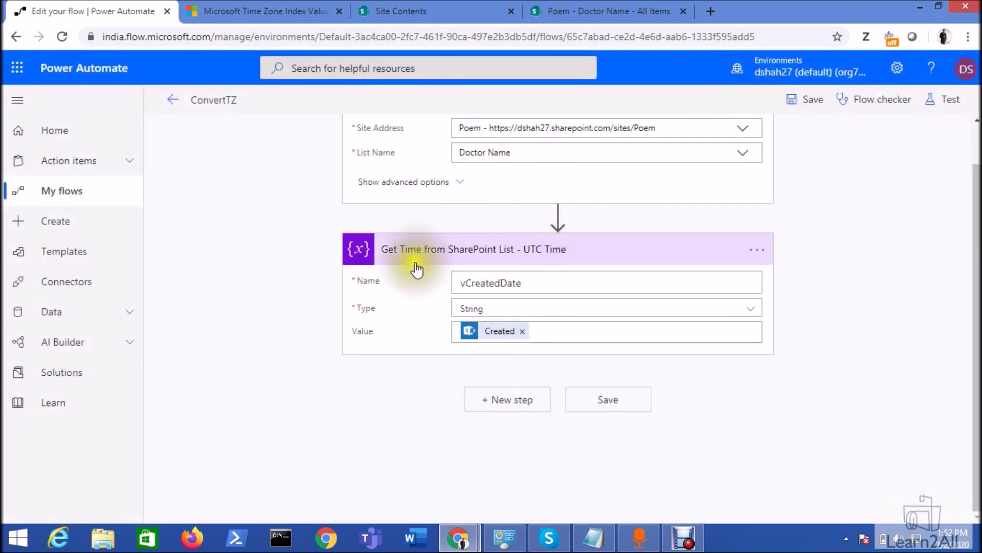
click(816, 108)
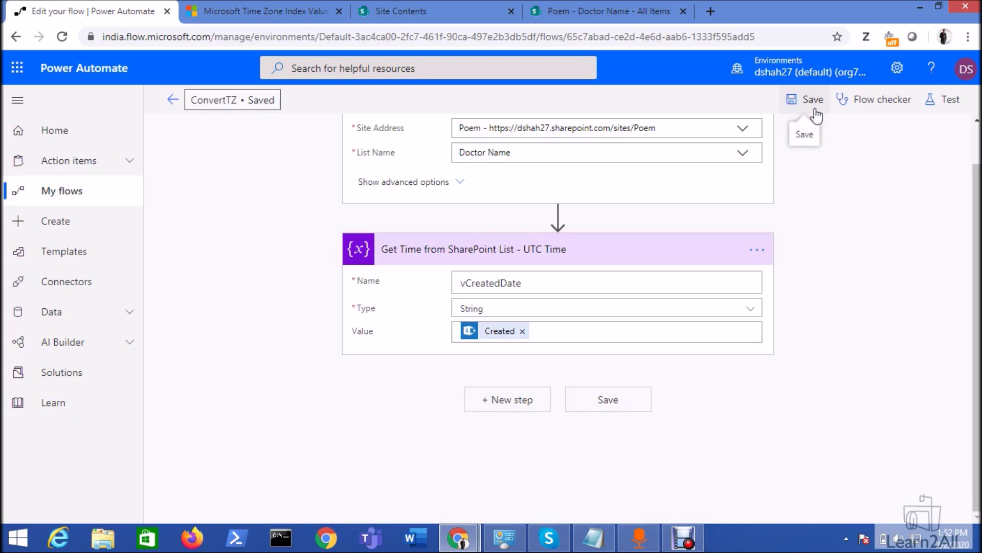
- Add a fourth Doctor Name list item titled with a doctor's full name
click(599, 8)
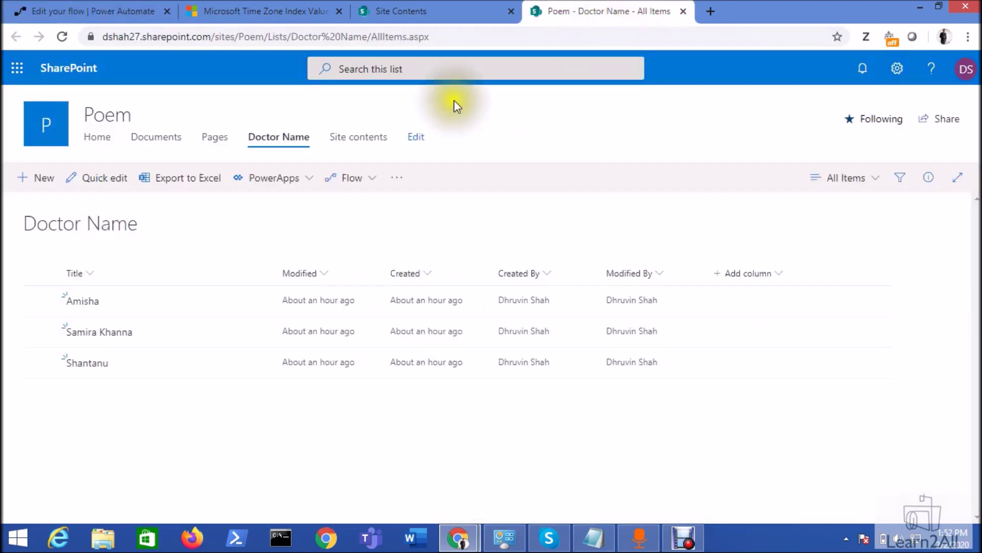
click(42, 180)
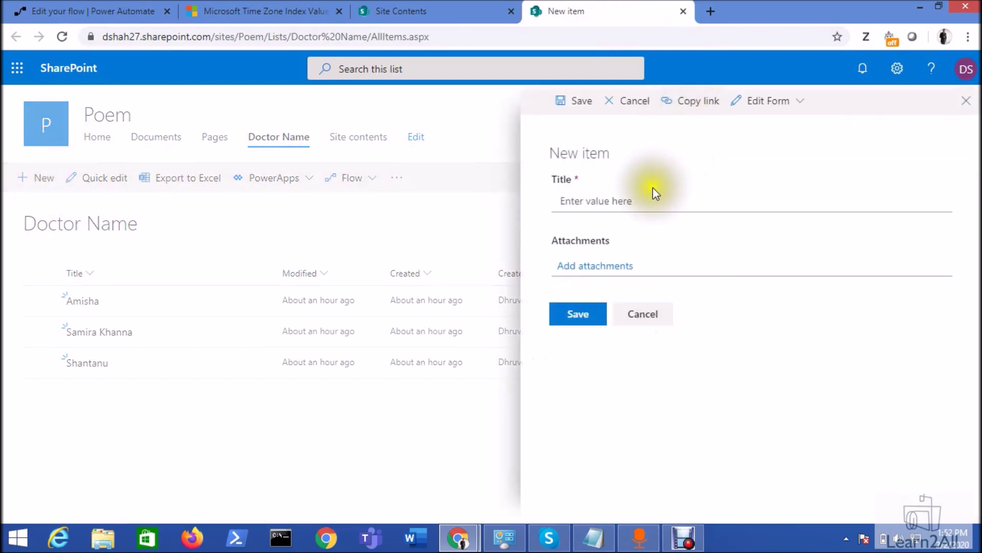
click(642, 202)
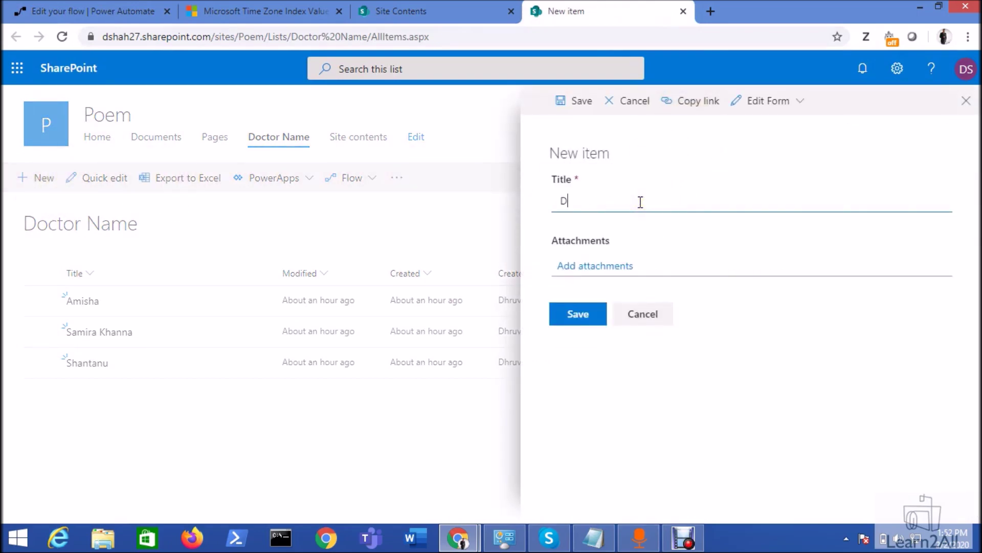
click(579, 317)
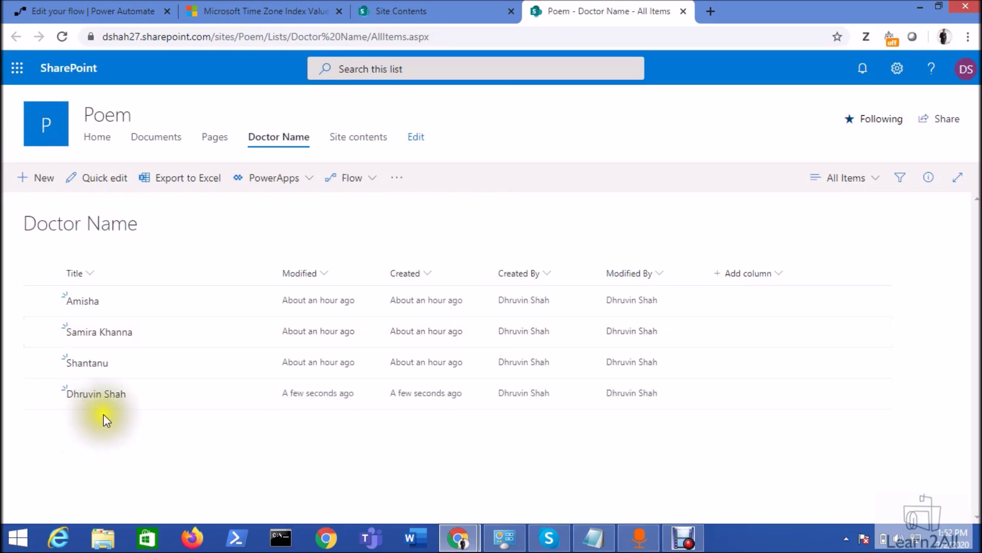
click(80, 8)
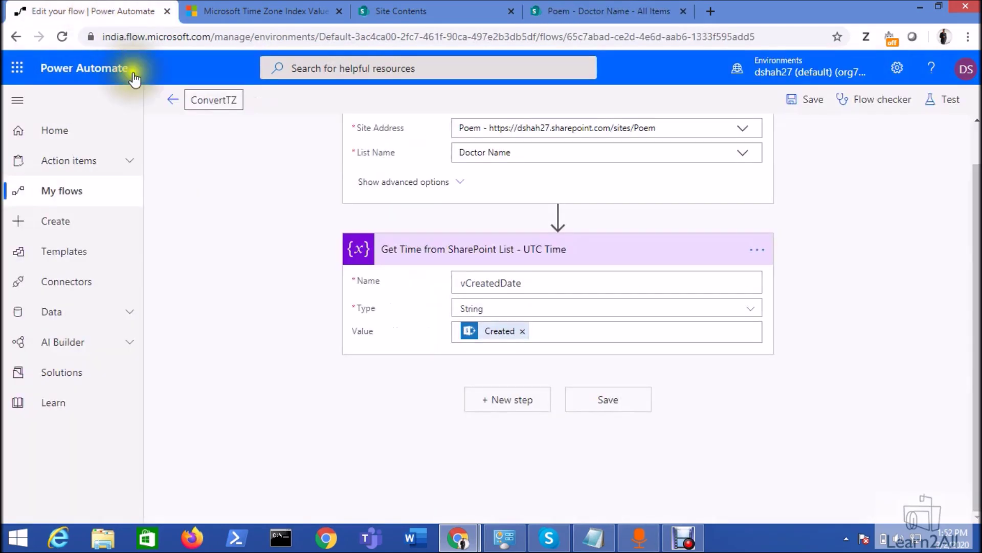
- Open the latest run and check the UTC Time step's vCreatedDate value, 2020-02-02T08:22:25Z
click(179, 105)
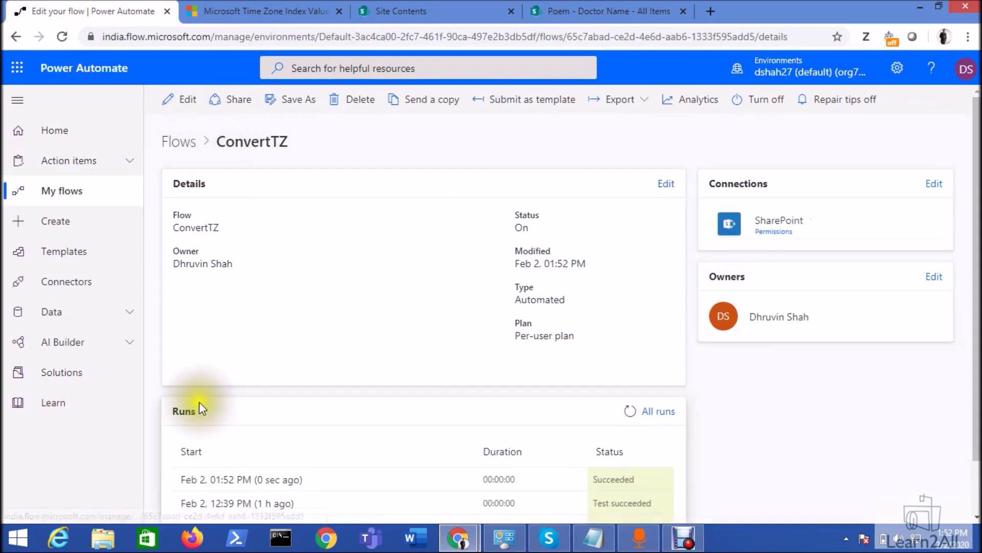
click(275, 481)
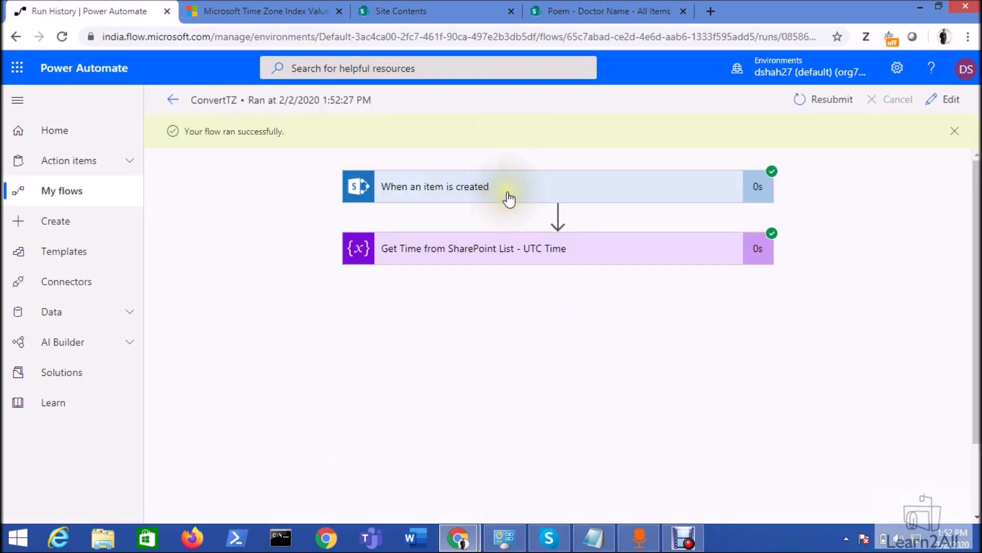
click(506, 254)
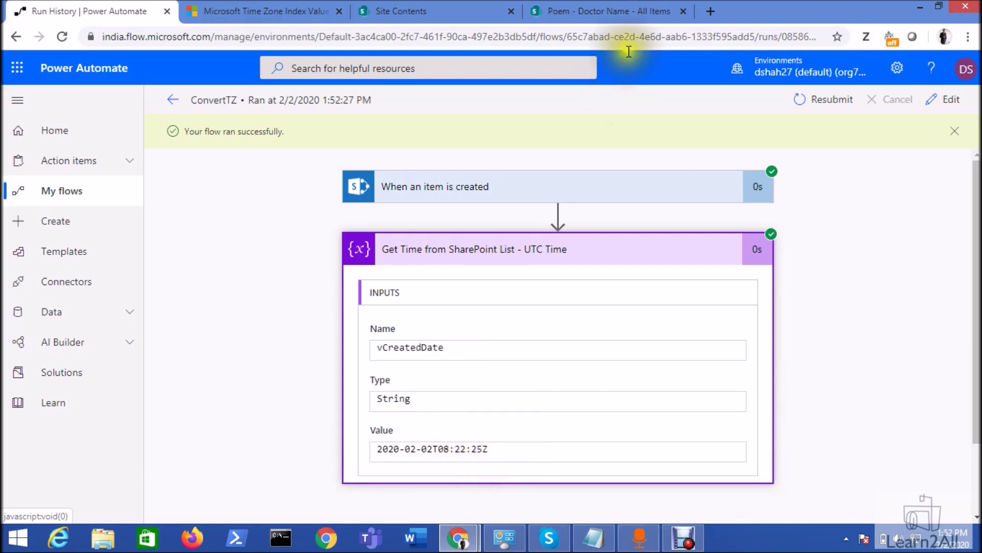
click(712, 13)
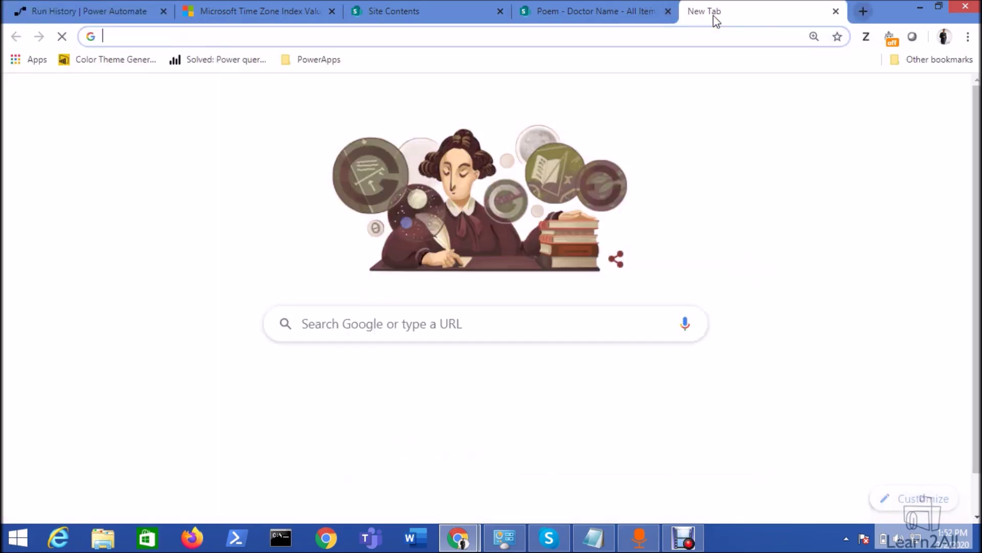
- Search Google for the current UTC time, confirming 8:22 am matches vCreatedDate
text(utc time now)
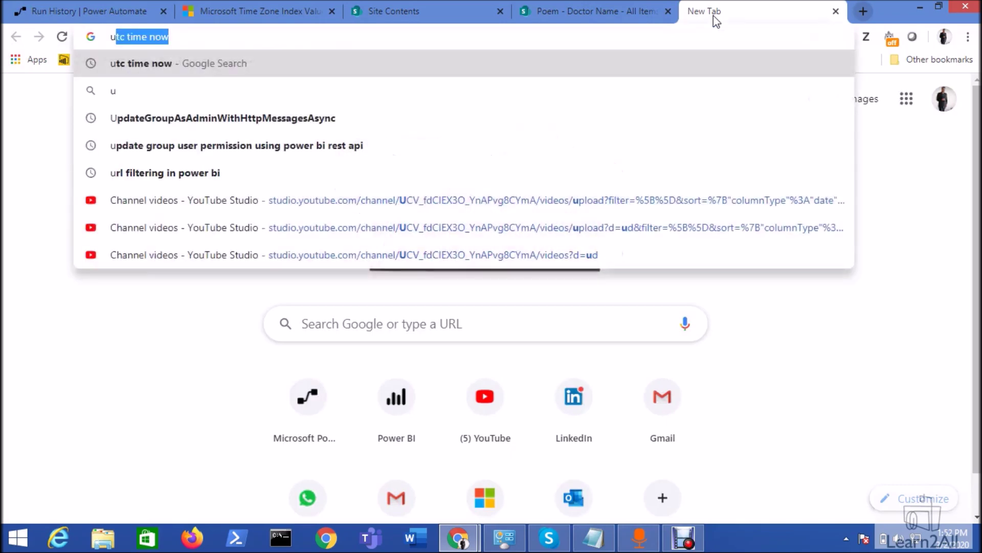
key(Return)
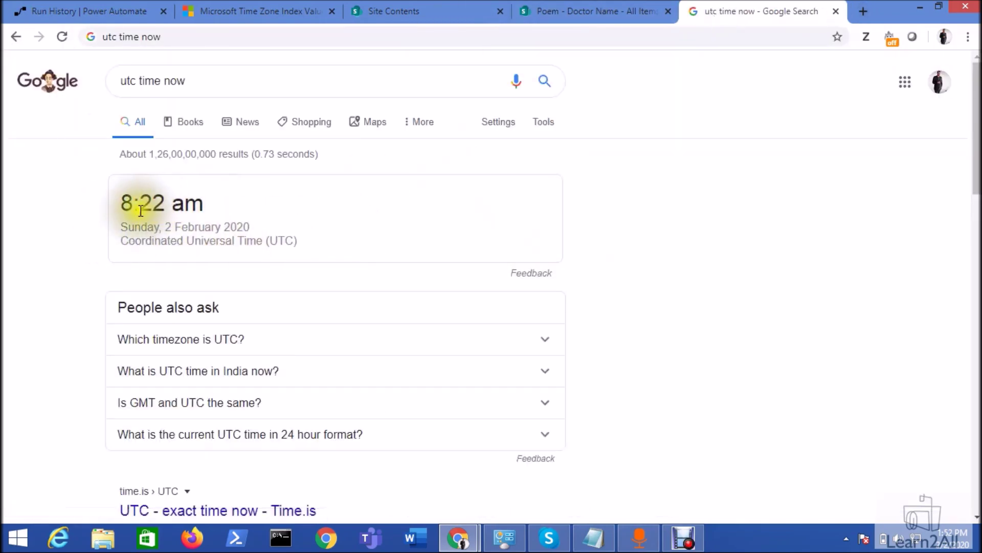
click(128, 13)
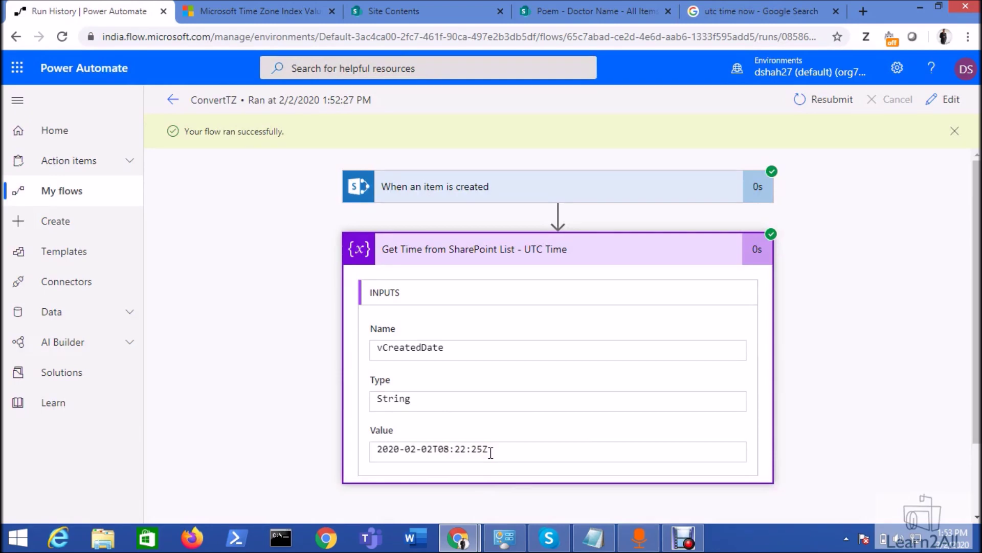
- Add a new Compose action after the UTC Time variable step
click(947, 100)
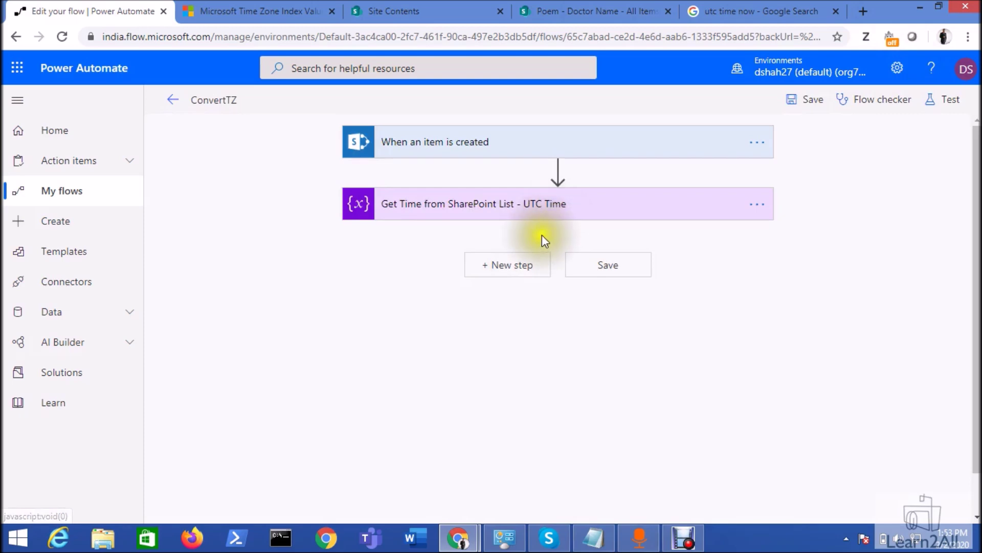
click(530, 253)
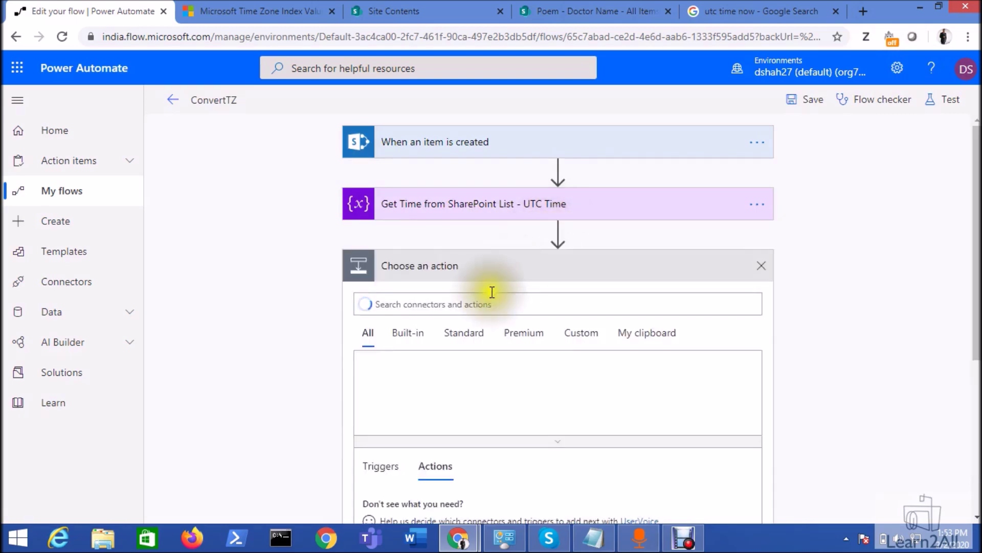
text(com)
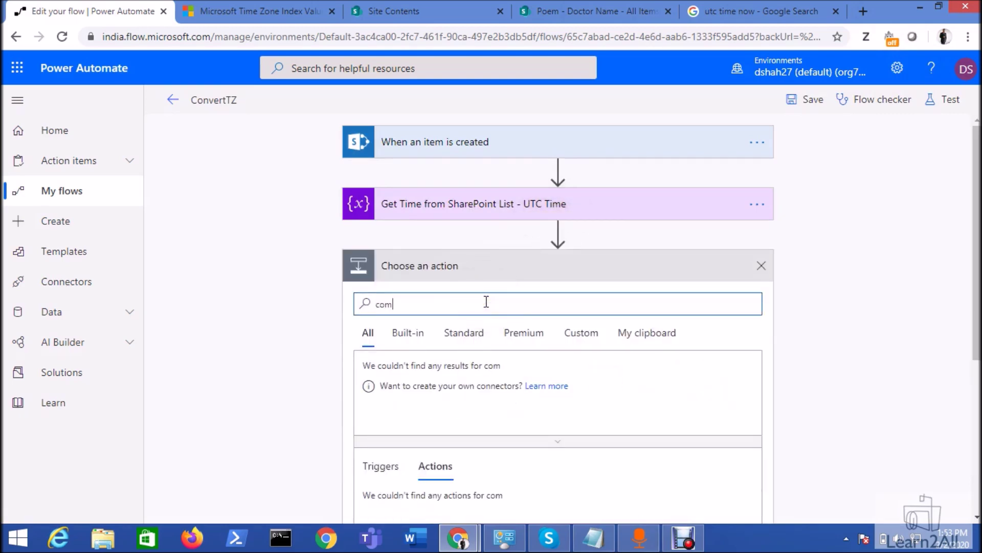
text(pose)
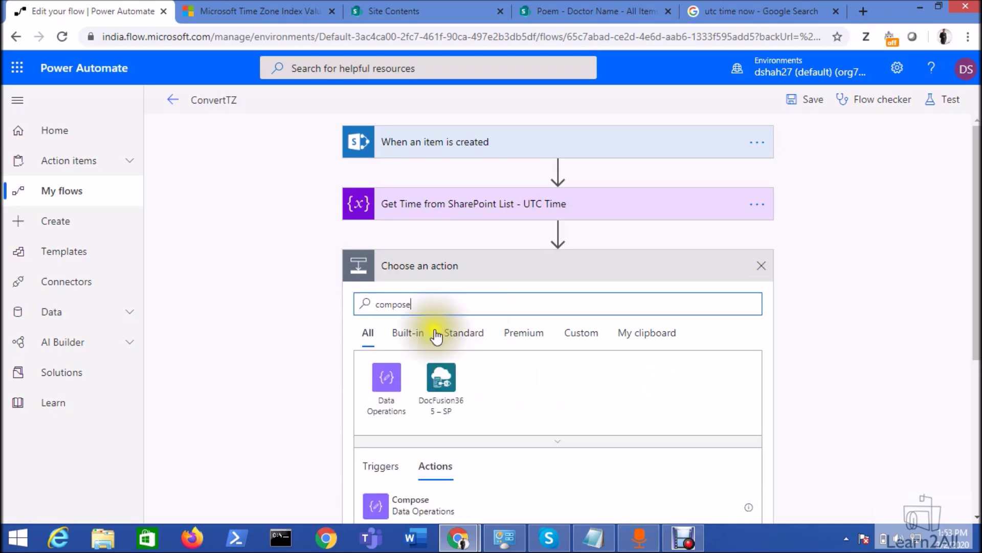
click(404, 505)
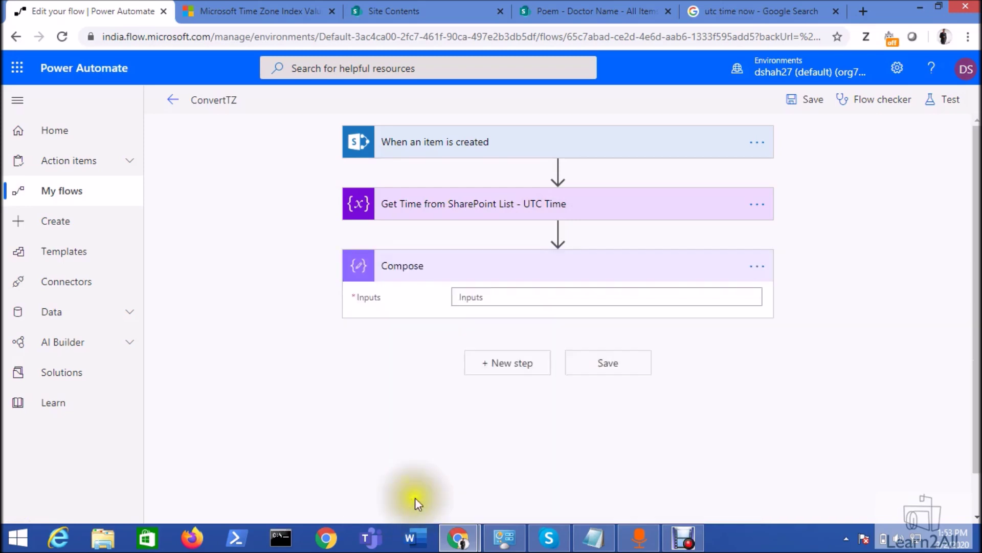
- Begin the Compose expression as convertTimeZone(variables('vCreatedDate'), using vCreatedDate from dynamic content
click(530, 296)
click(850, 291)
text(c)
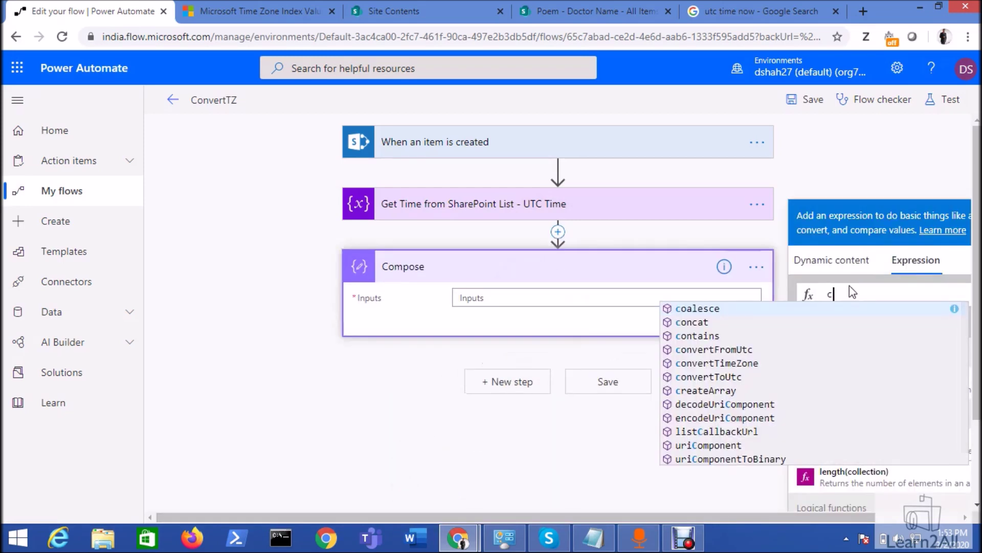
text(onv)
key(Down)
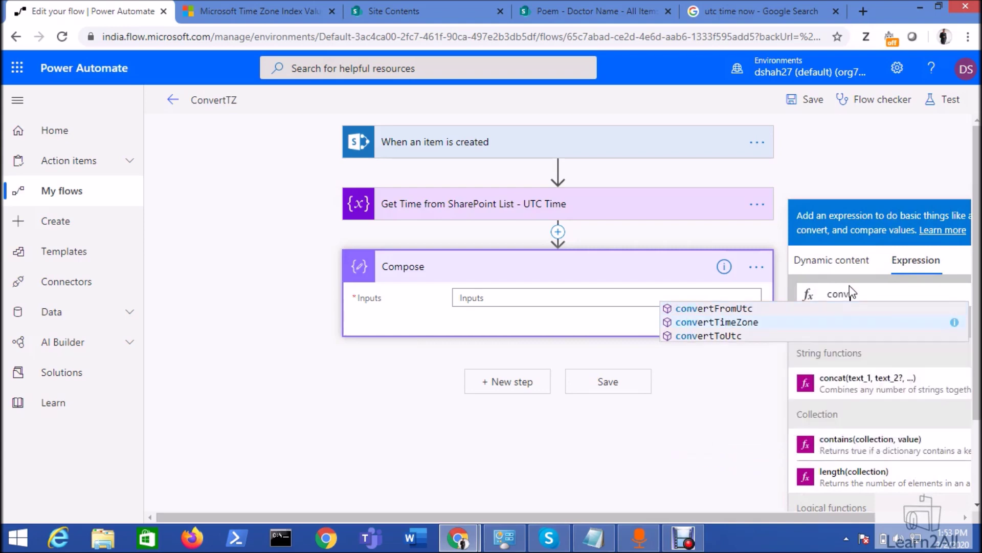
key(Return)
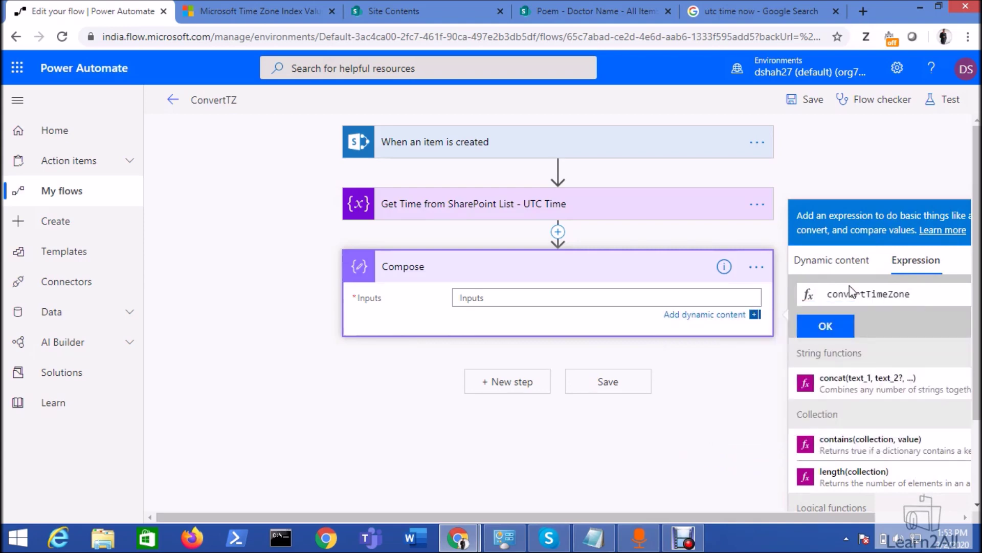
text(()
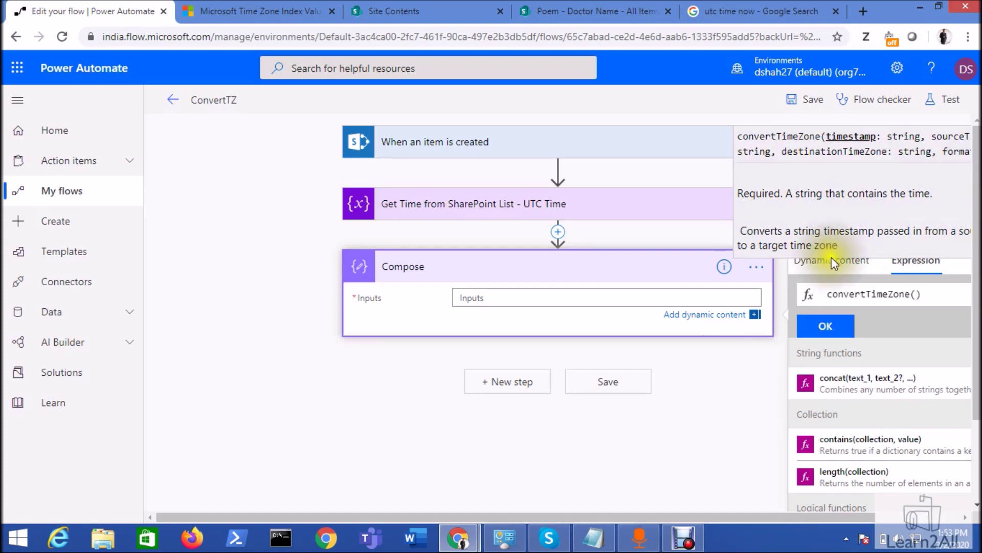
click(846, 262)
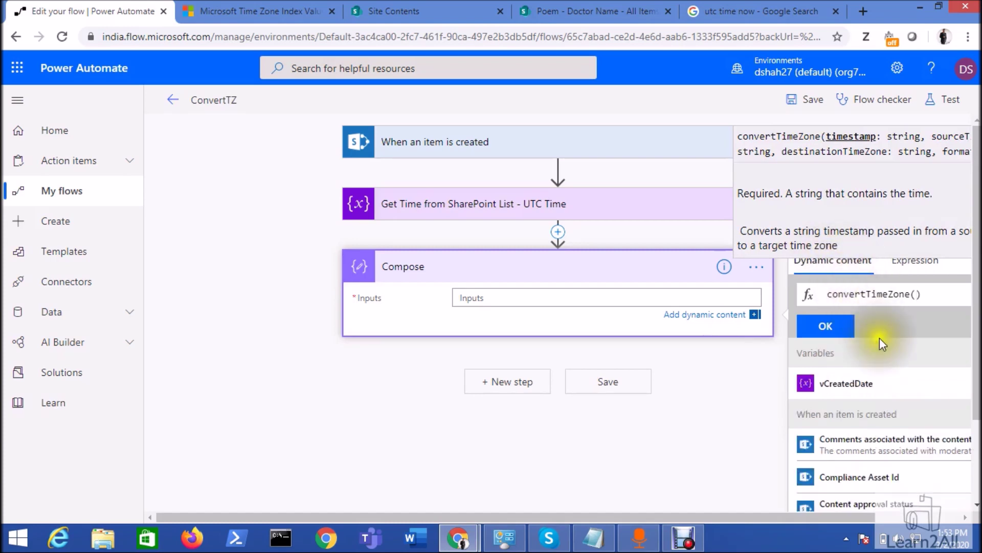
click(860, 387)
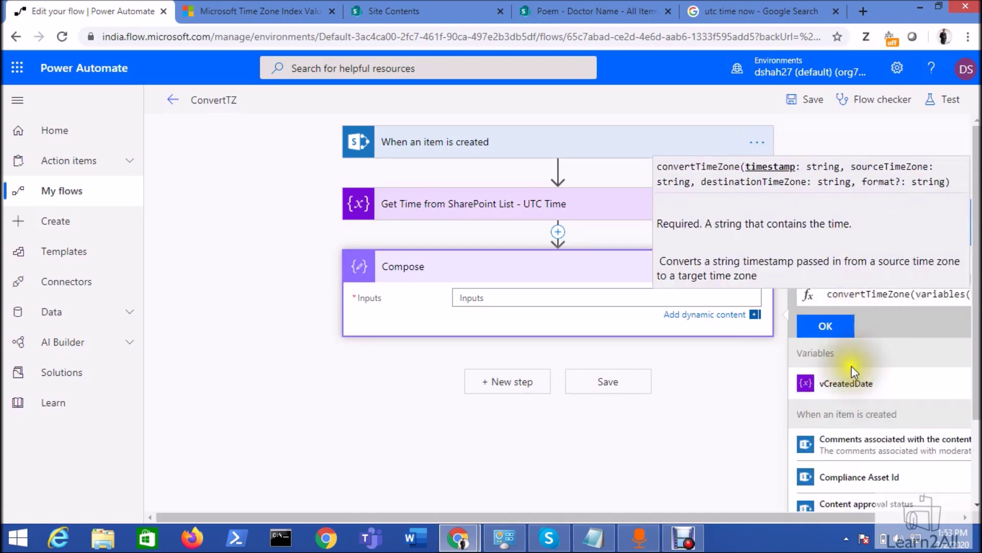
text(,)
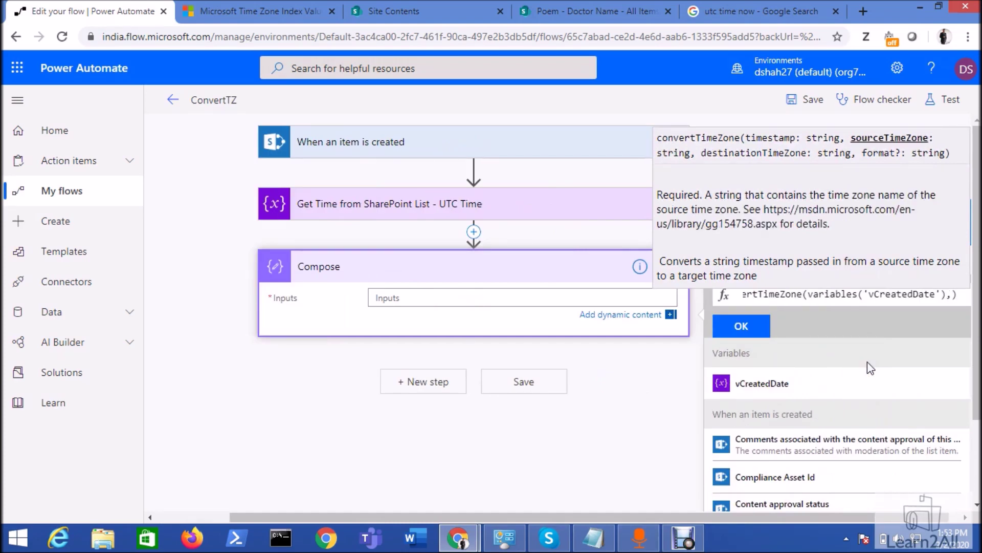
- Browse the Microsoft Time Zone Index Values table for the needed time zone
click(275, 8)
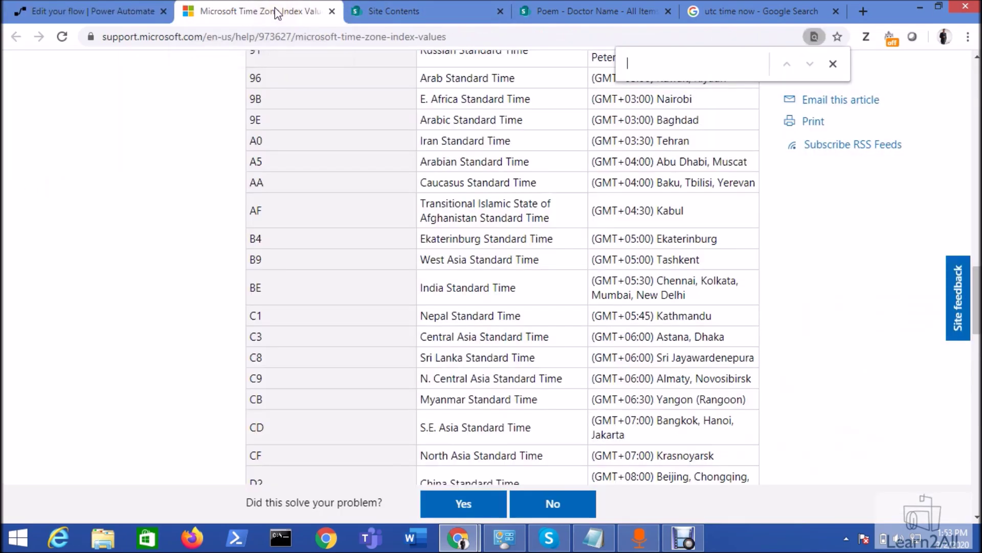
scroll(512, 262, up, 20)
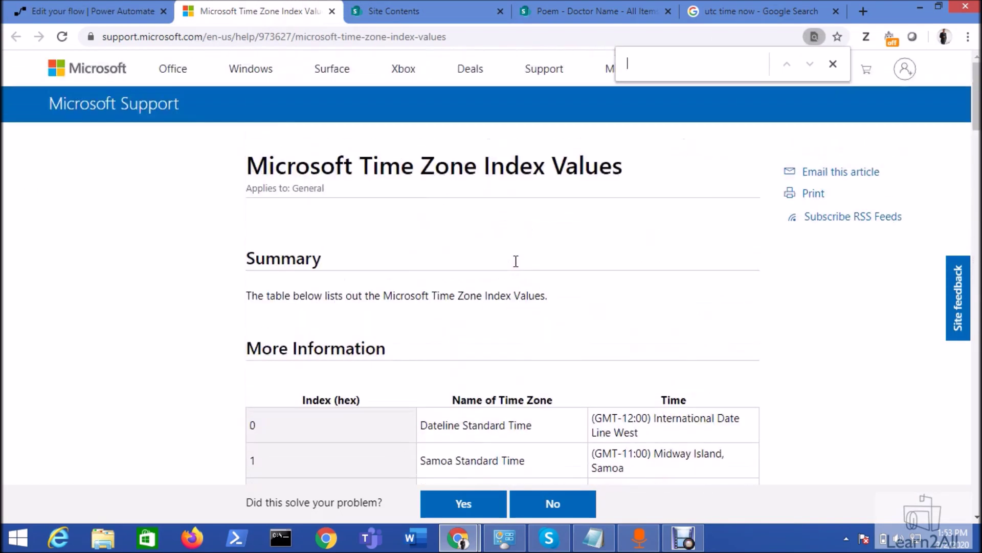
click(503, 214)
key(ctrl+f)
scroll(506, 219, down, 20)
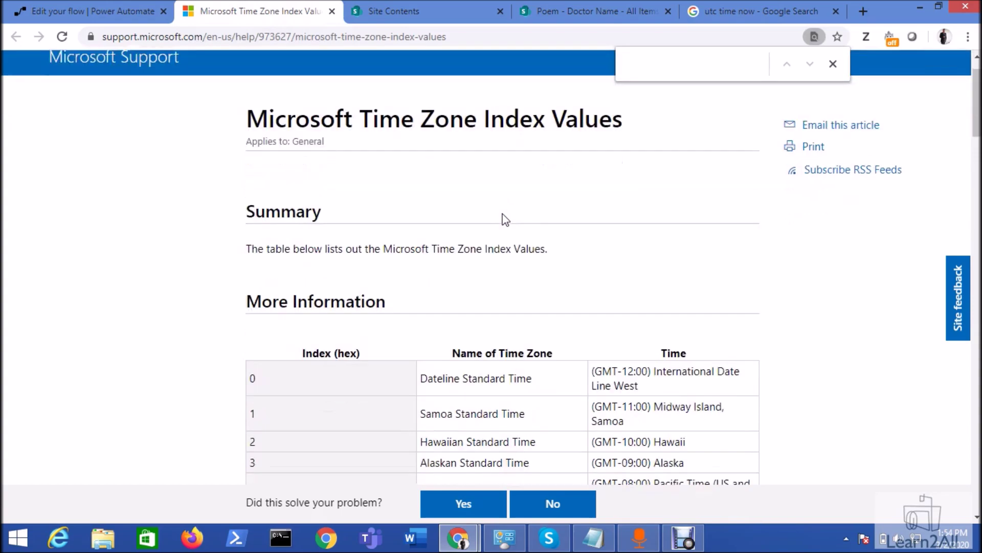
scroll(505, 219, down, 20)
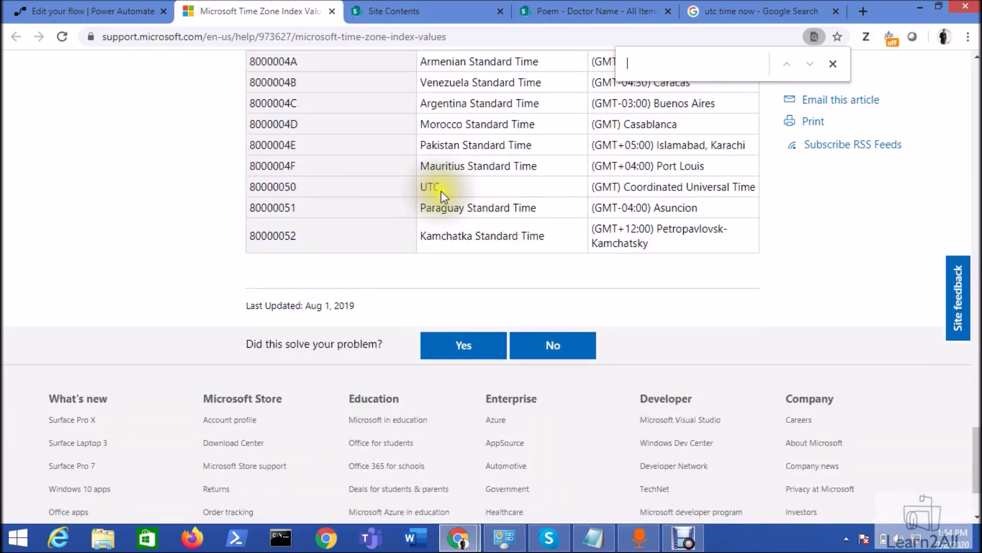
scroll(495, 164, up, 3)
scroll(495, 164, up, 5)
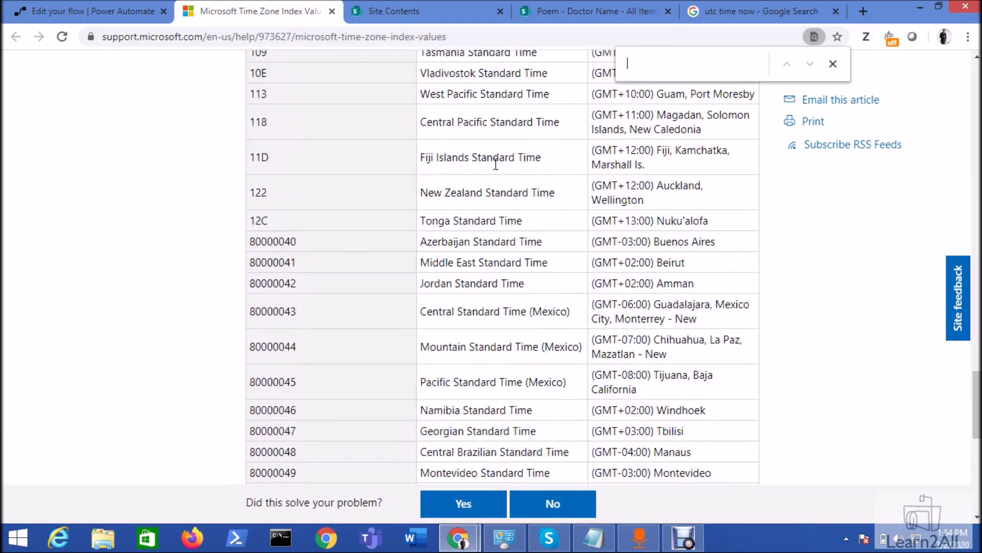
- Search the page for 'india' and select the India Standard Time zone name
text(indian)
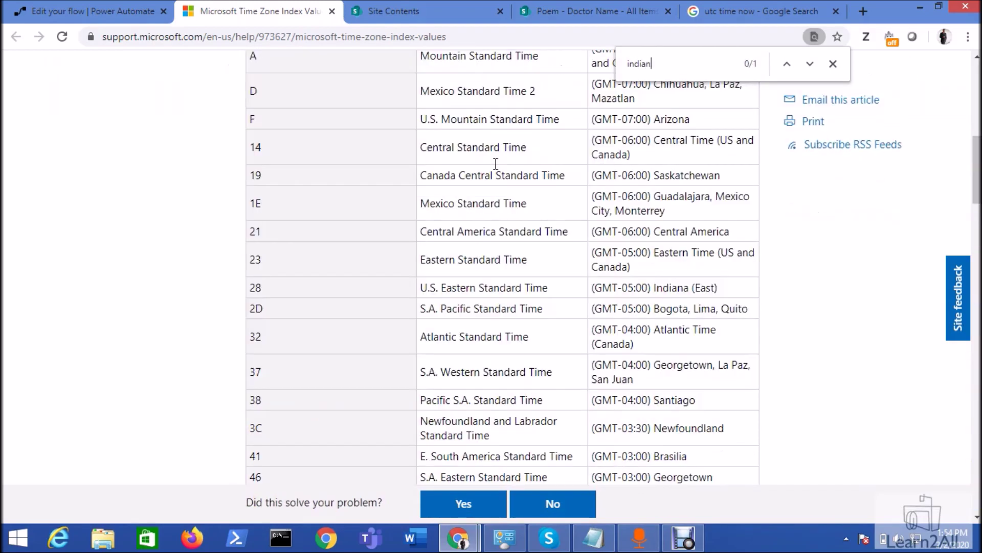
text( sta)
key(BackSpace)
key(BackSpace)
key(BackSpace)
key(BackSpace)
key(BackSpace)
key(Return)
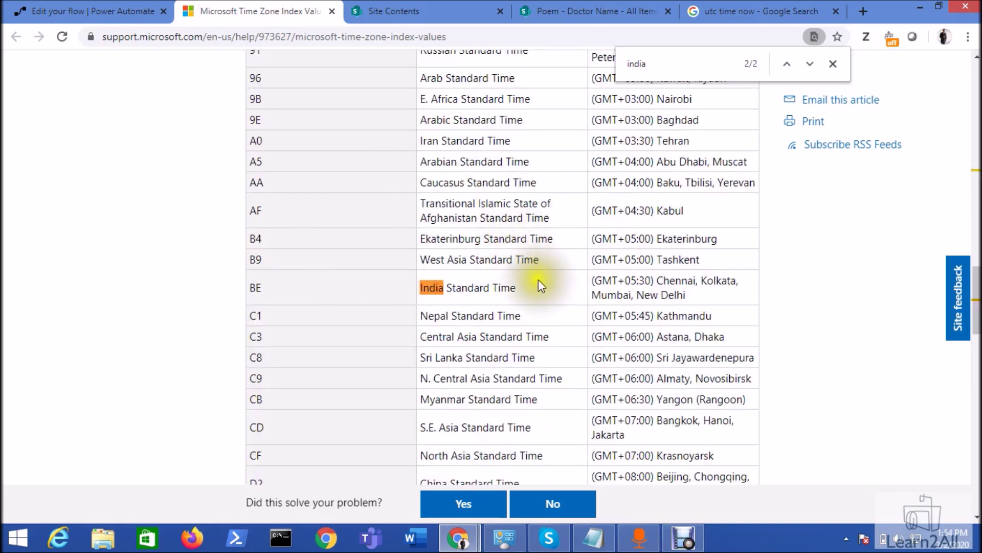
drag(517, 290, 421, 288)
key(ctrl+c)
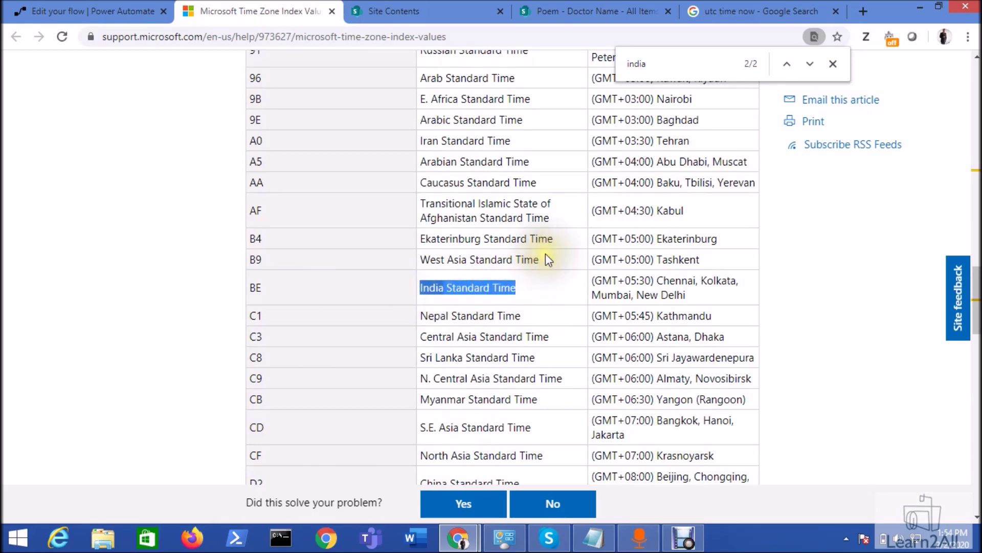
click(82, 11)
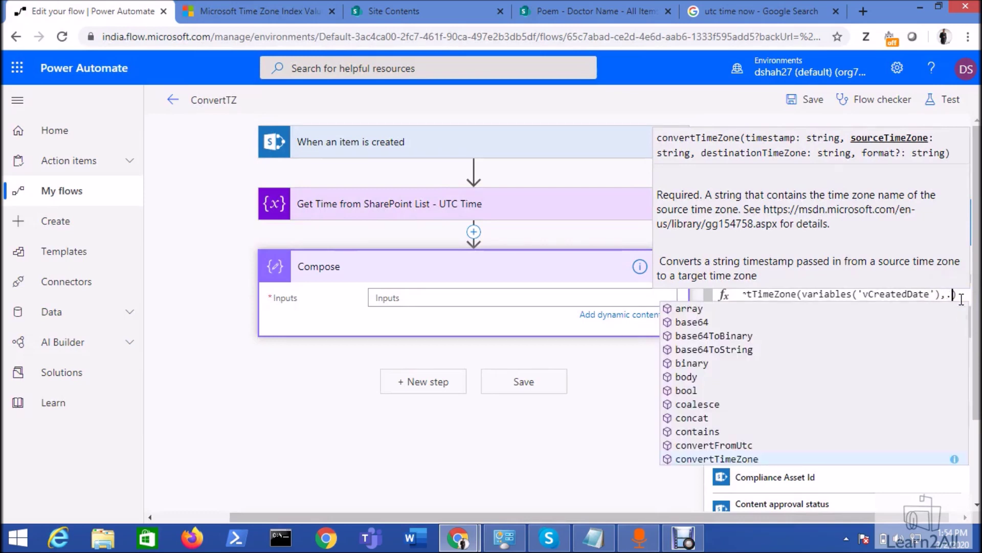
- Complete the convertTimeZone expression with 'UTC','India Standard Time', insert it into Compose, and save ConvertTZ
text(')
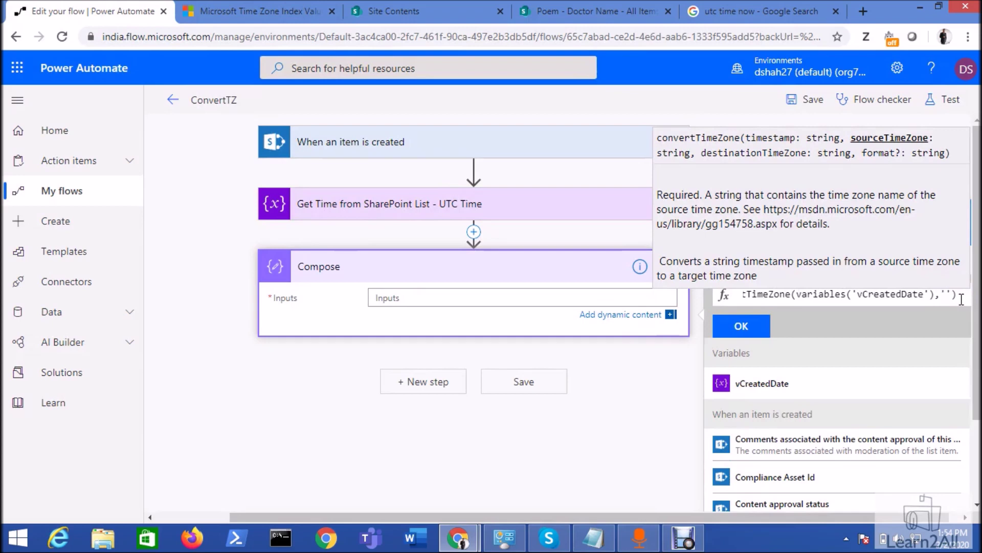
text(UTC)
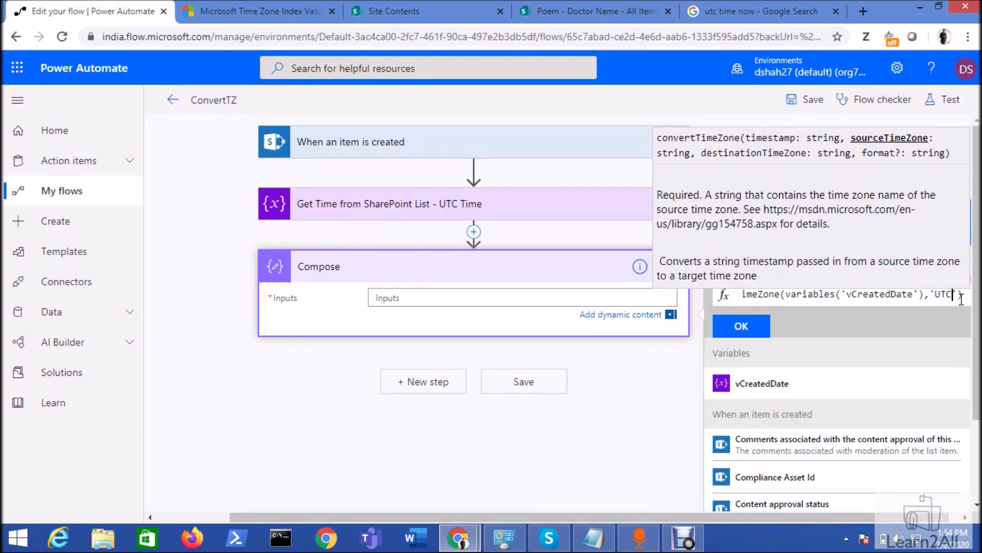
text(',)
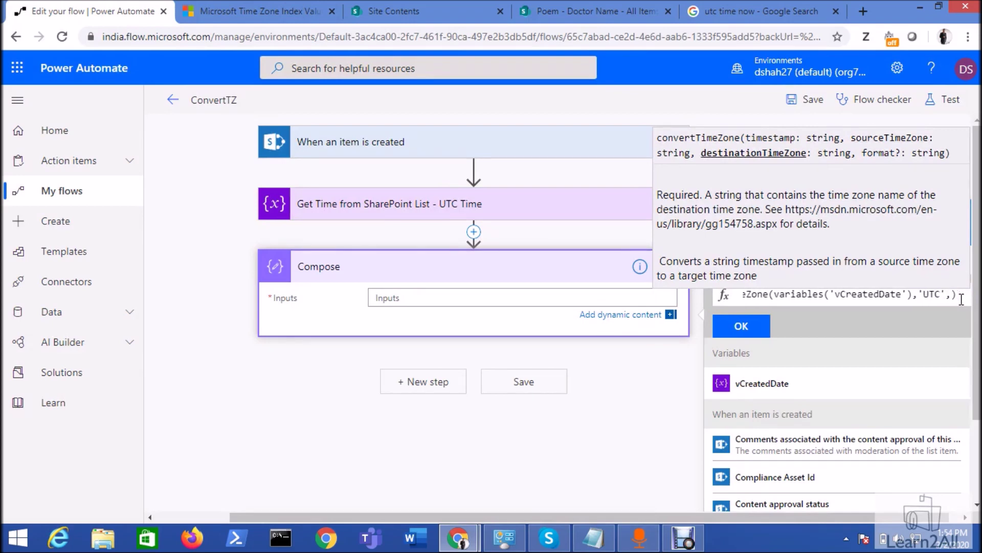
text(')
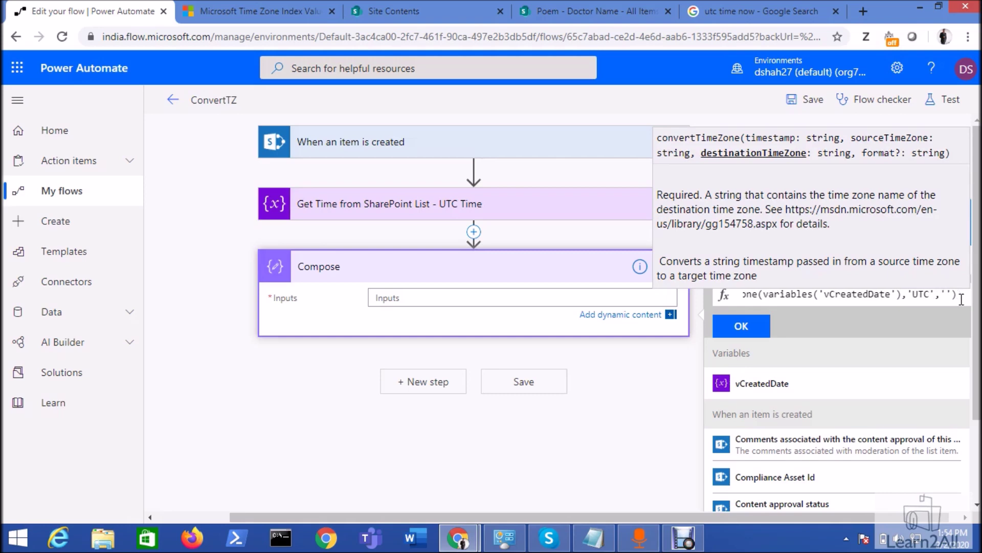
key(ctrl+v)
key(Right)
key(Right)
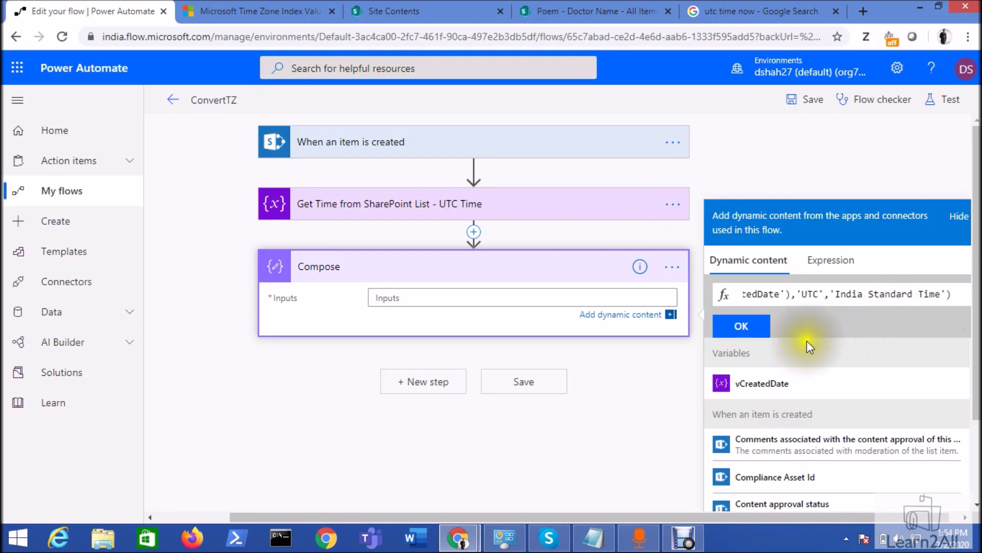
click(745, 328)
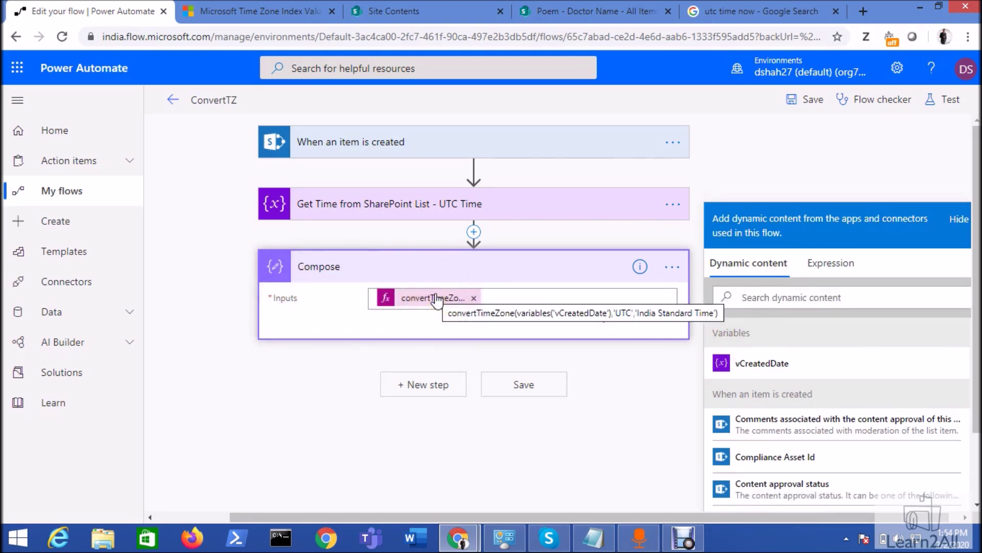
click(544, 387)
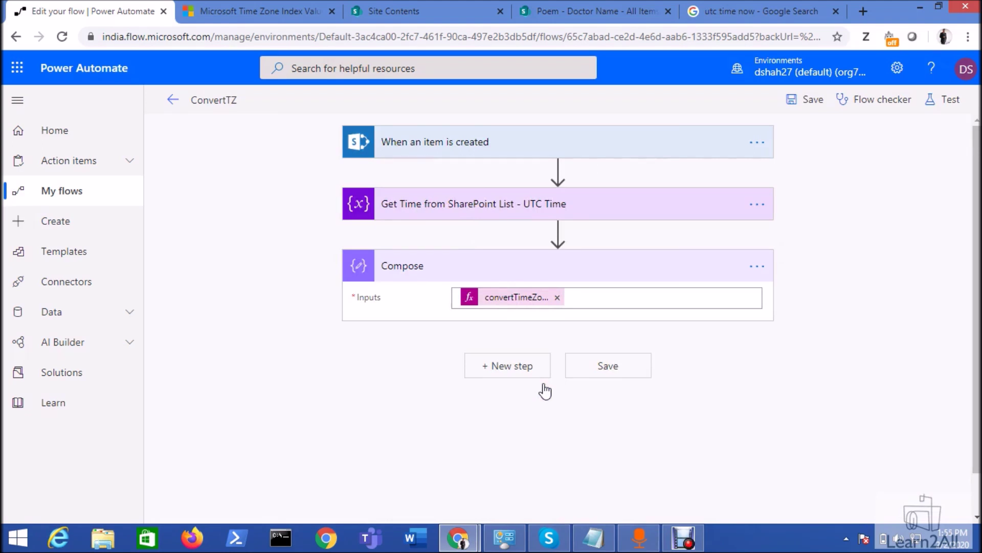
click(818, 106)
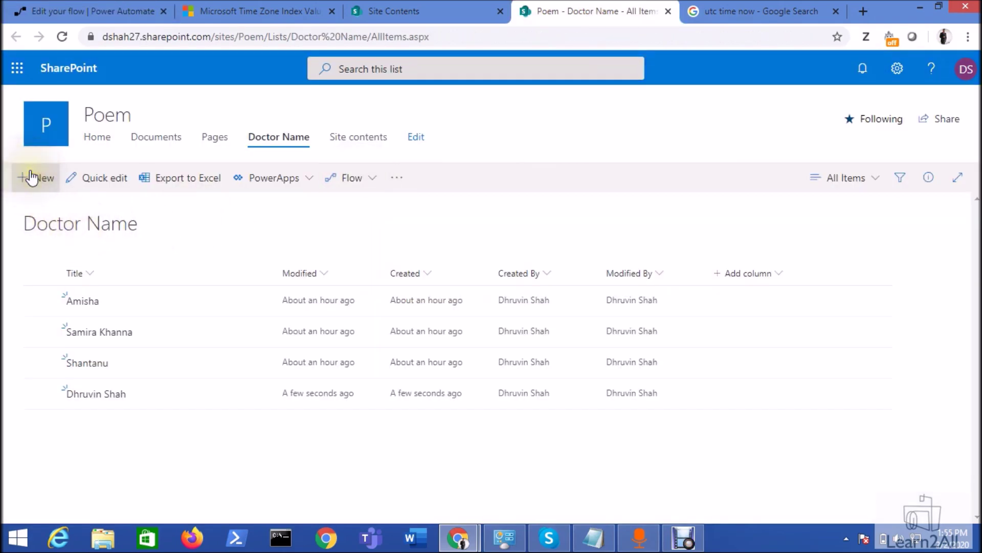
- Create a new Doctor Name list item with a short sample Title and save it
click(31, 178)
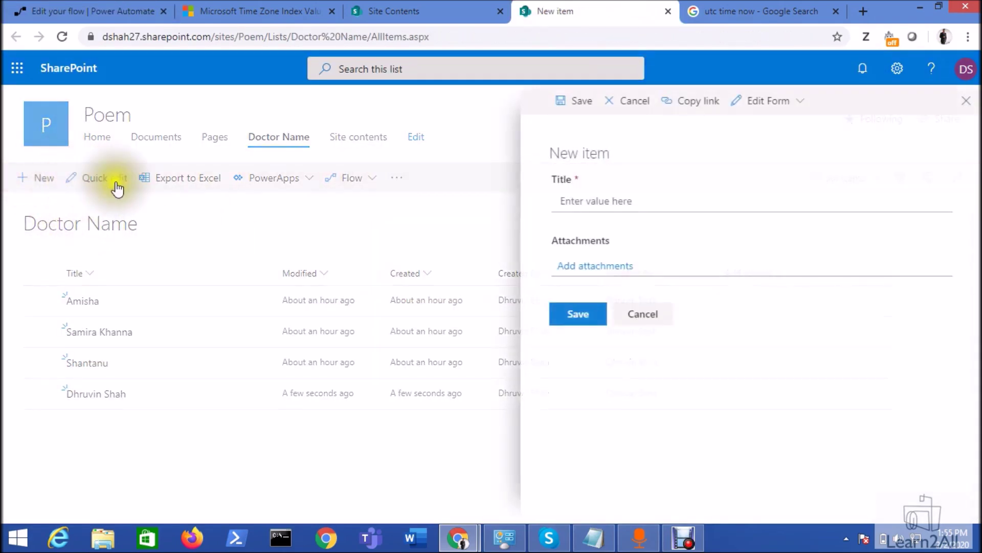
click(631, 202)
text(Samp)
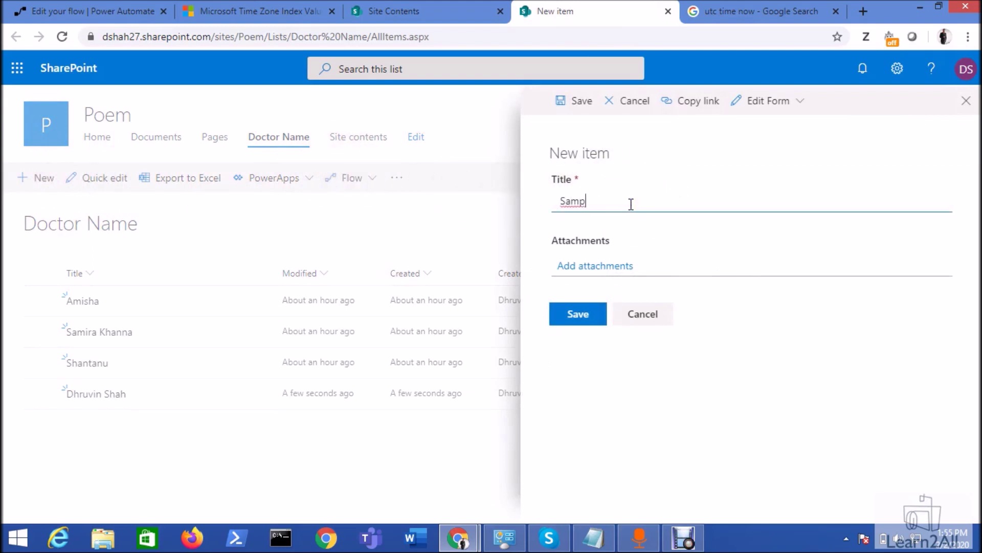
key(BackSpace)
click(599, 315)
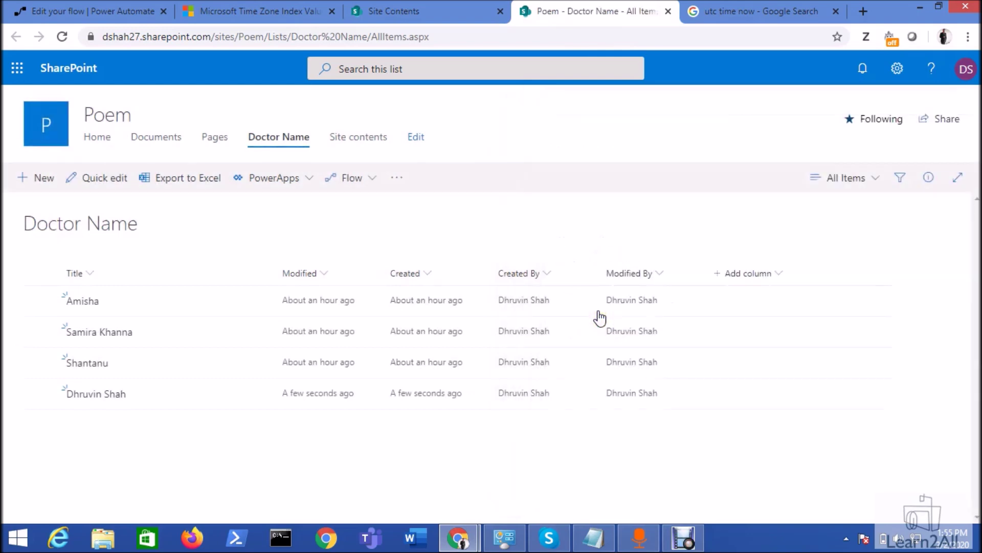
- Refresh the ConvertTZ flow details and open the newest 1:55 PM run
click(81, 11)
click(57, 41)
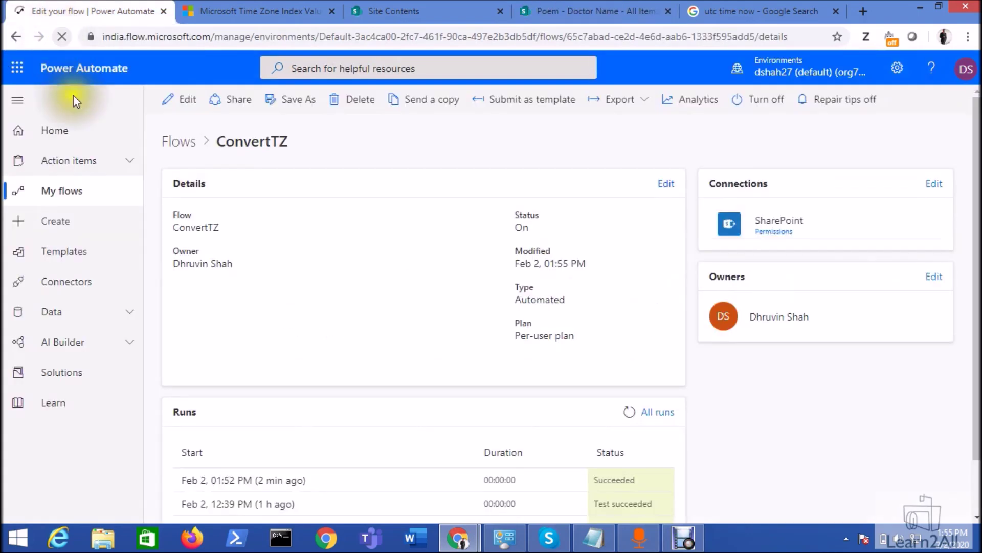
scroll(287, 332, down, 3)
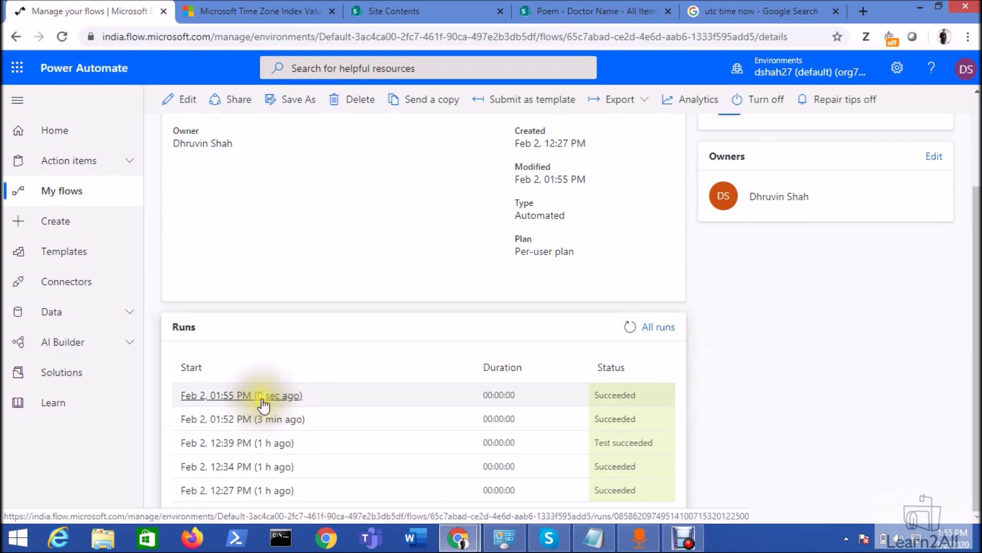
click(258, 398)
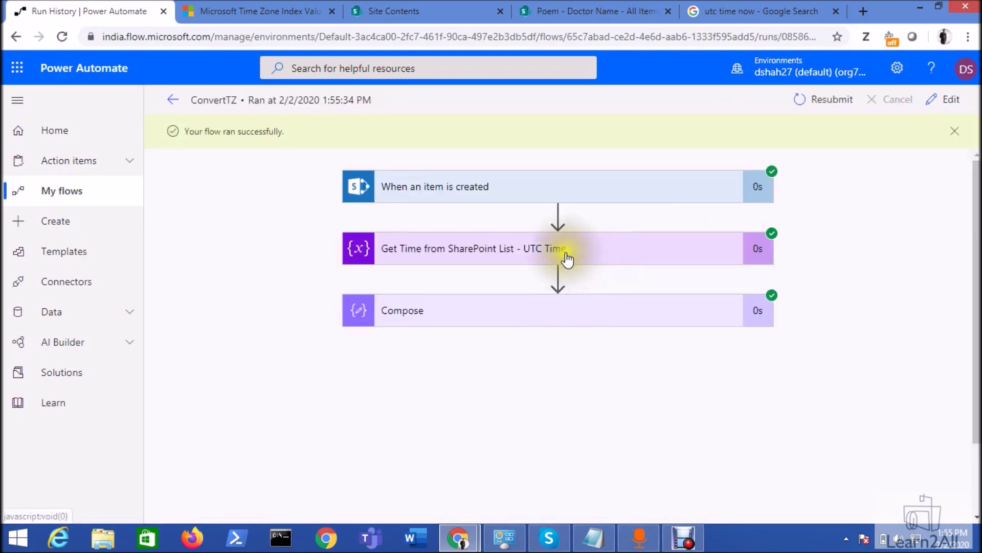
- Compare the UTC value 2020-02-02T08:25:30Z, Compose's 2020-02-02T13:55:30 output and the system clock
click(566, 257)
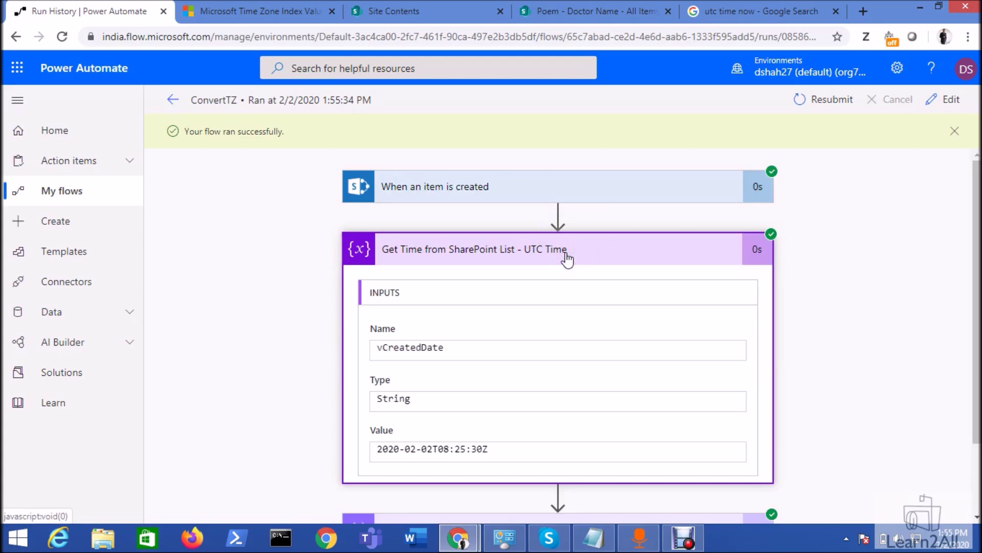
scroll(566, 257, down, 2)
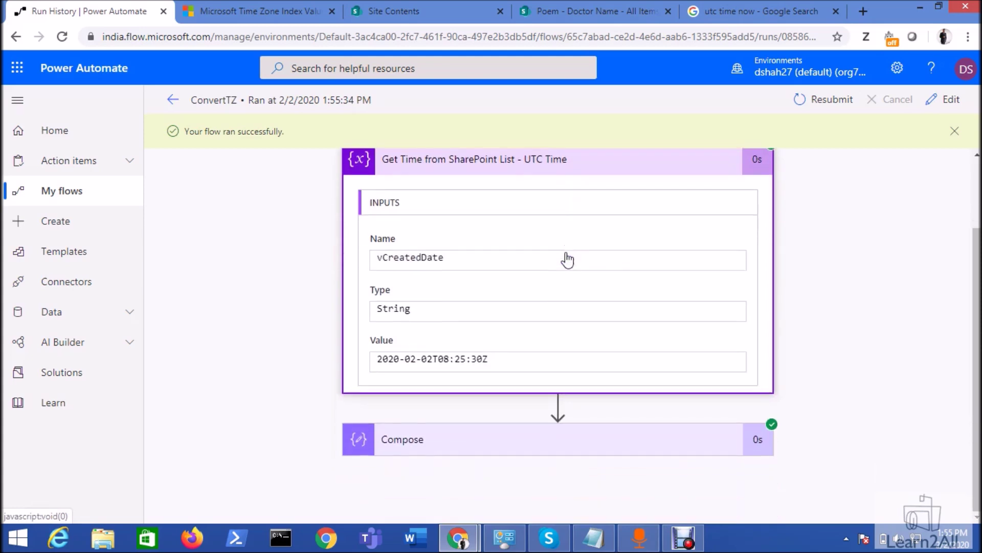
click(517, 439)
scroll(516, 430, down, 4)
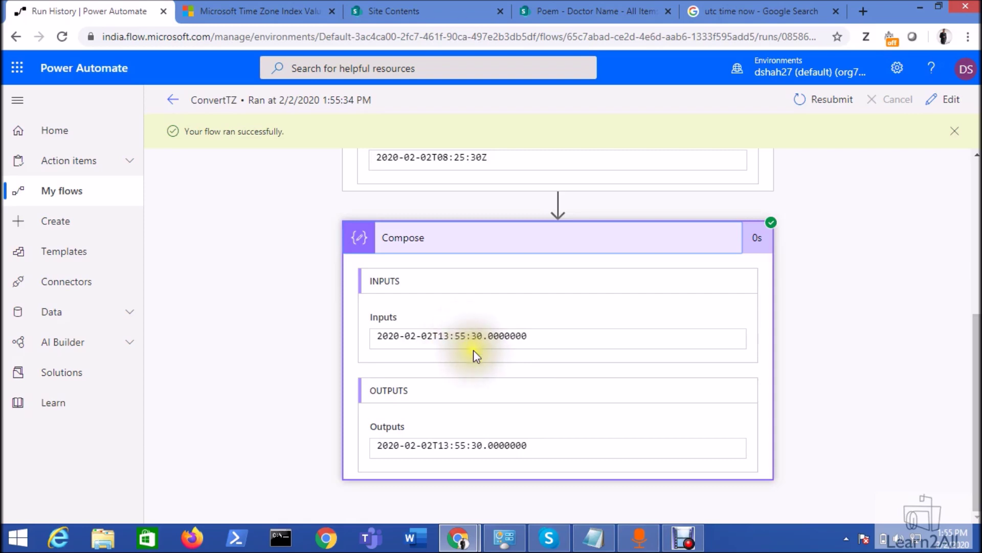
click(945, 547)
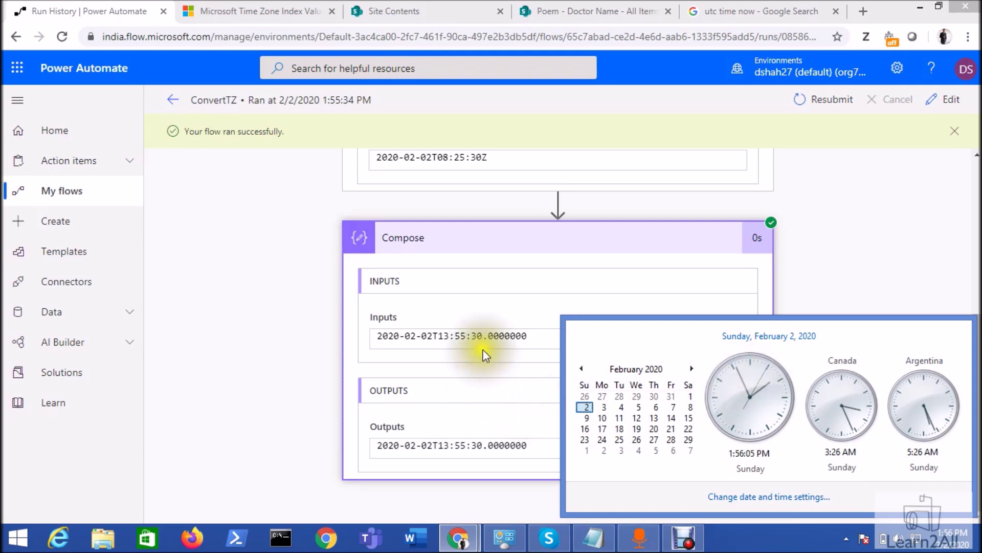
- Dismiss the Windows clock and calendar flyout
click(483, 296)
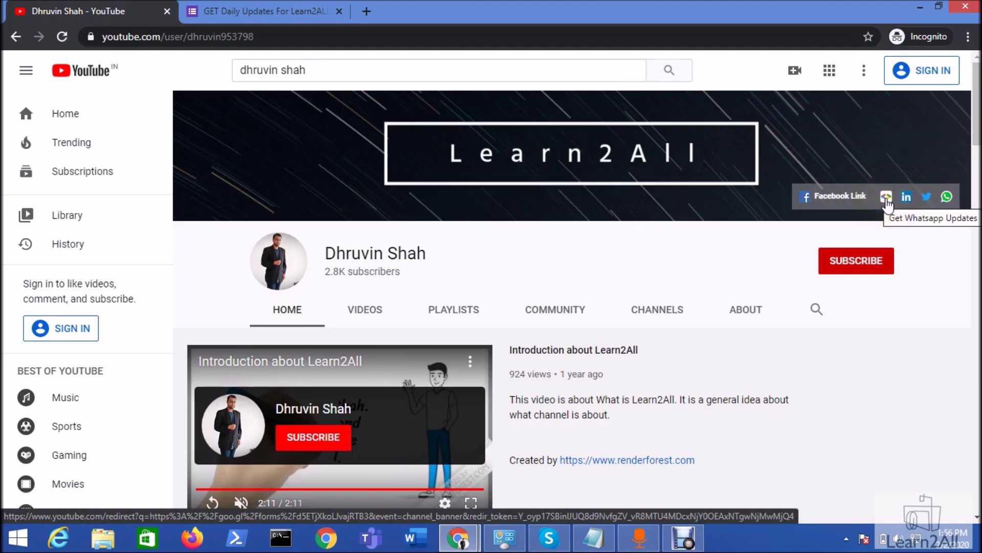
click(268, 15)
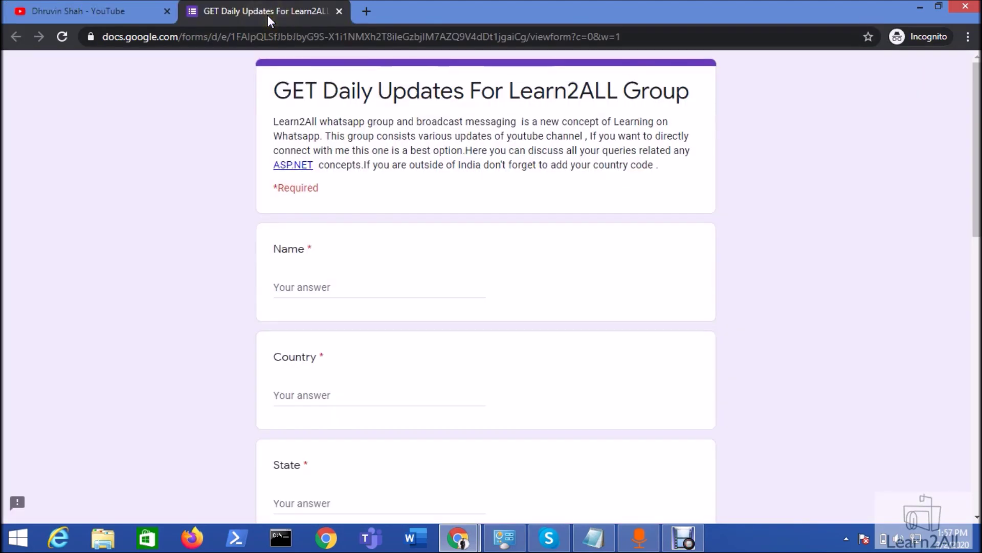
click(117, 12)
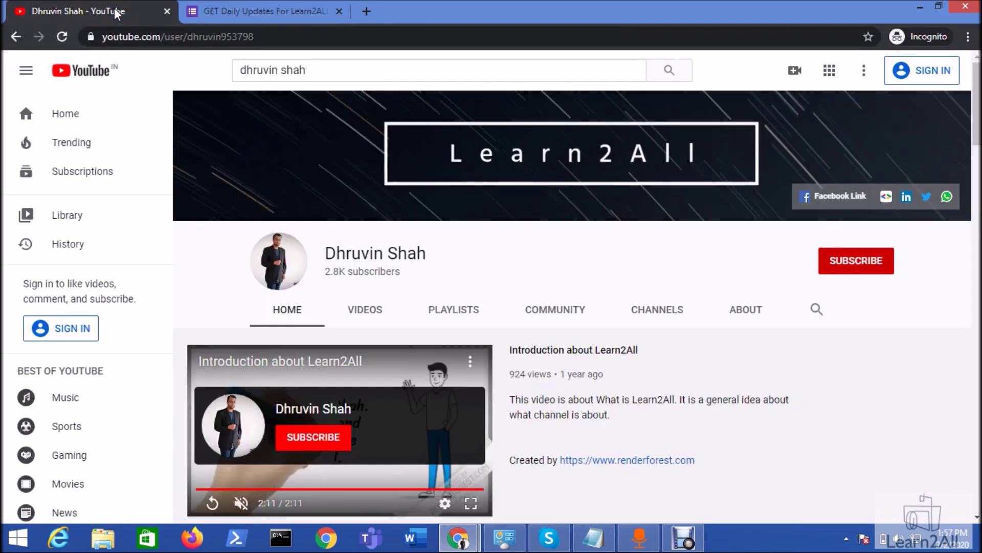